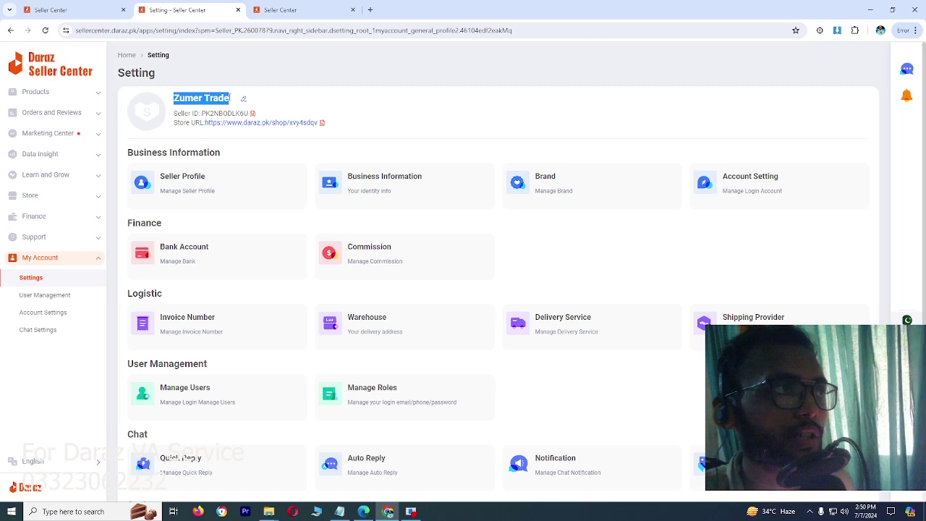
# Open the store profile editor for Zumer Trade and examine the Store Logo section with its example.
pyautogui.click(246, 97)
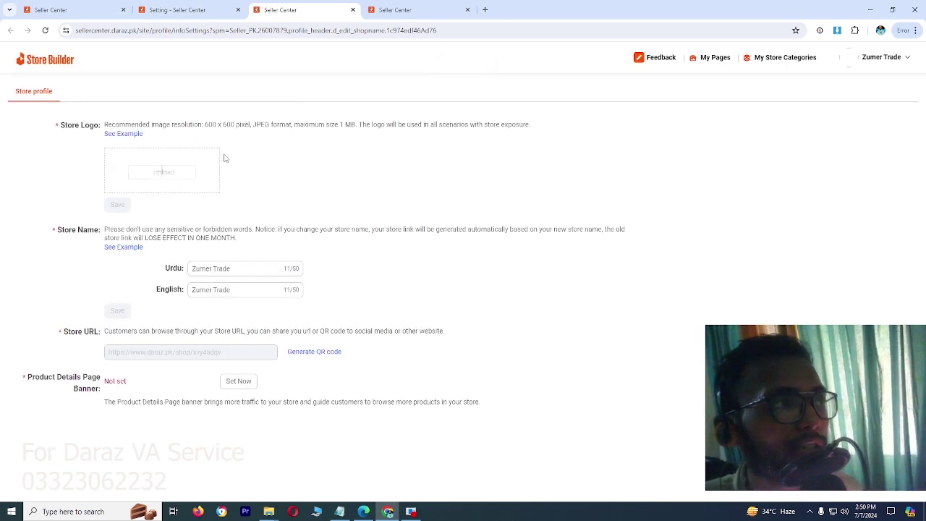
pyautogui.moveTo(166, 173)
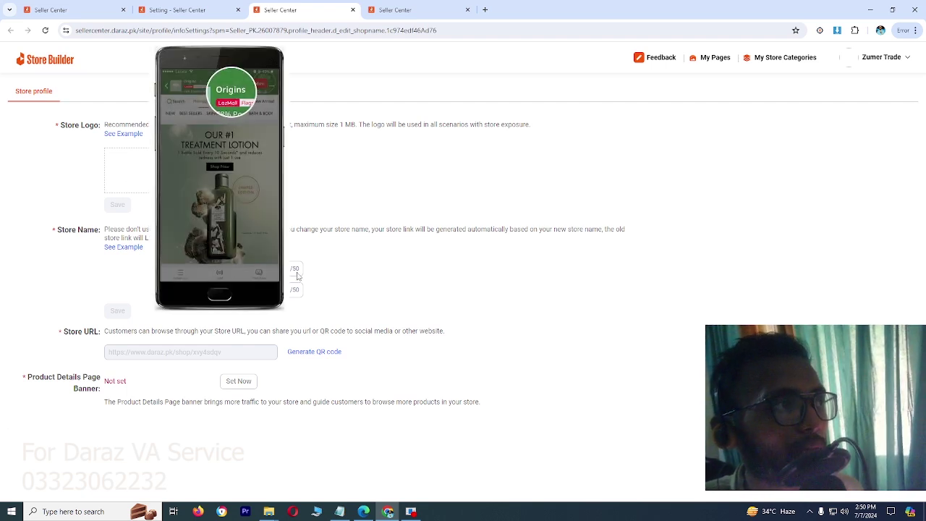
pyautogui.doubleClick(241, 263)
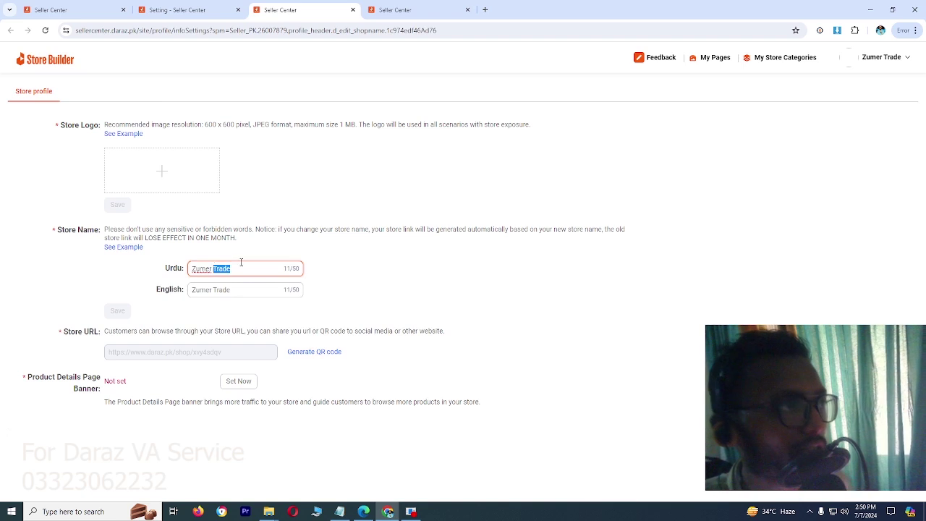
pyautogui.press('BackSpace')
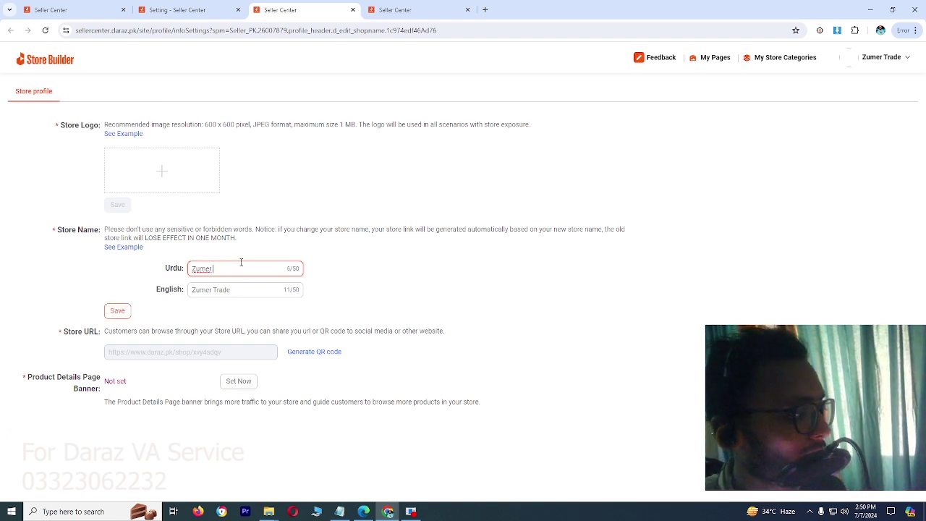
pyautogui.hotkey('ctrl', 'z')
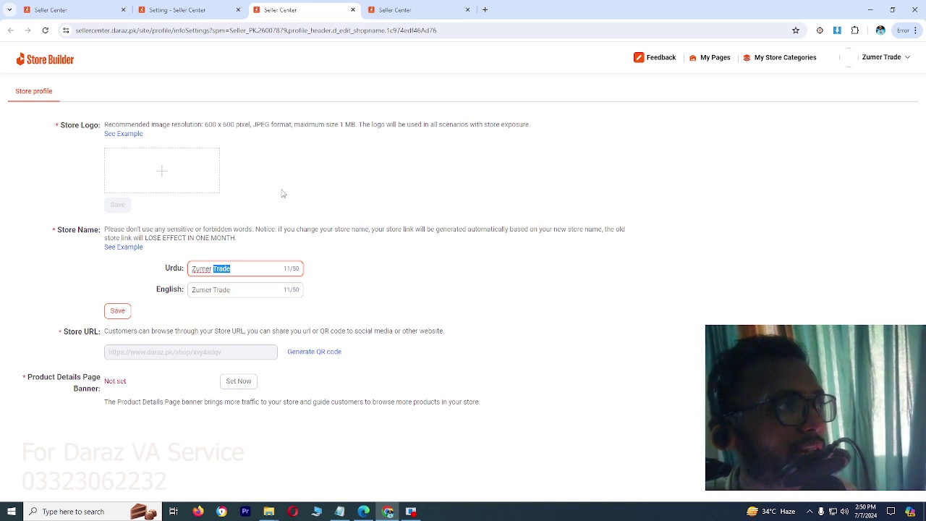
pyautogui.click(375, 265)
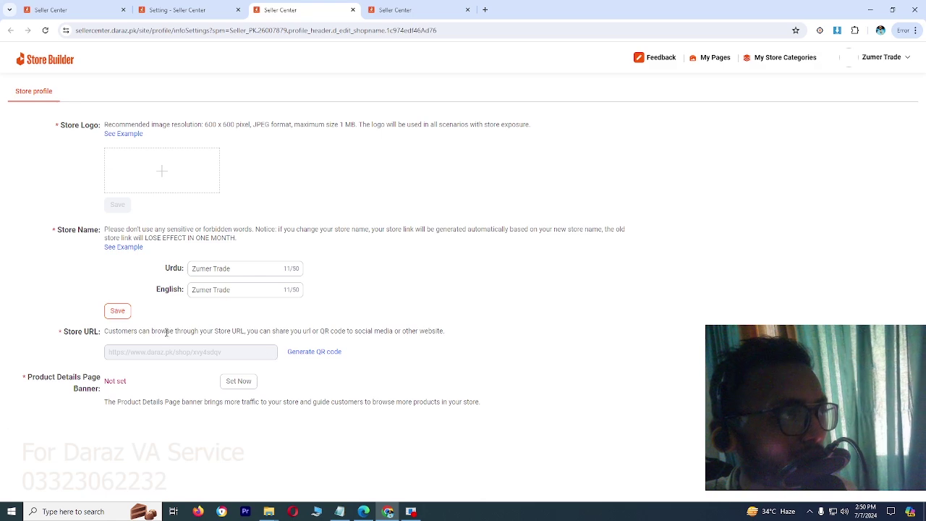
# Close the store profile tab and open the store's public page from its Store URL, placing its tab beside the Setting tab.
pyautogui.moveTo(311, 357)
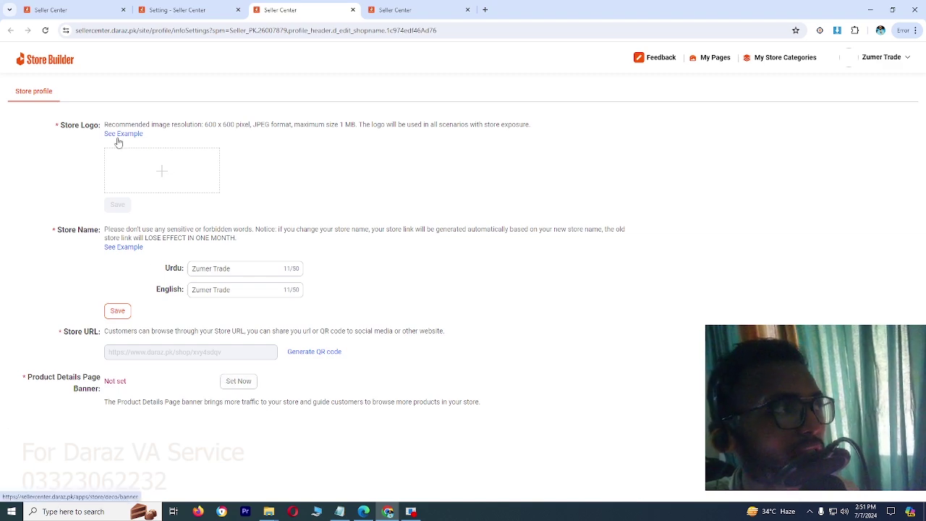
pyautogui.click(181, 9)
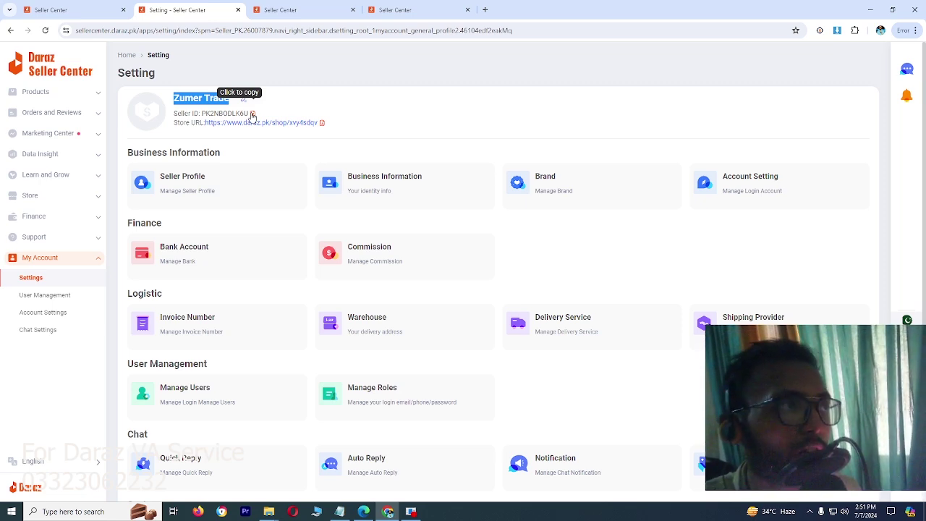
pyautogui.click(292, 125)
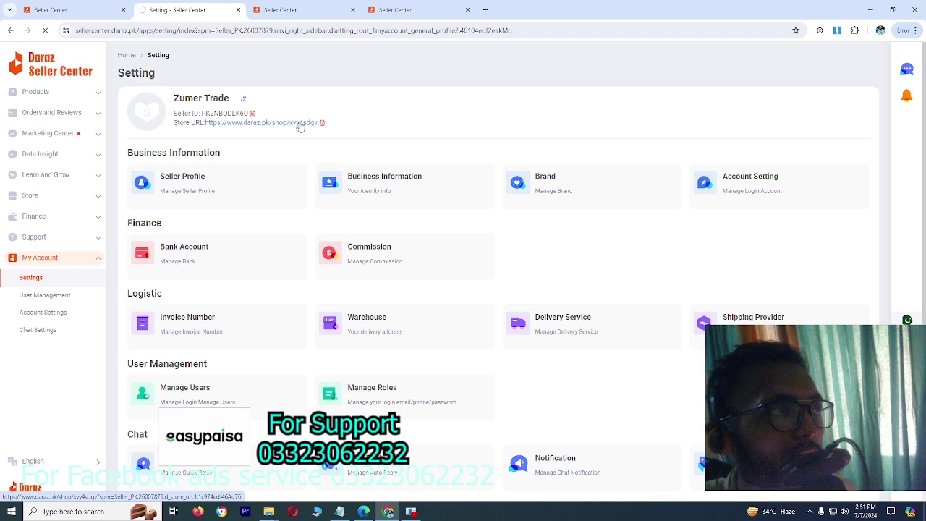
pyautogui.click(319, 11)
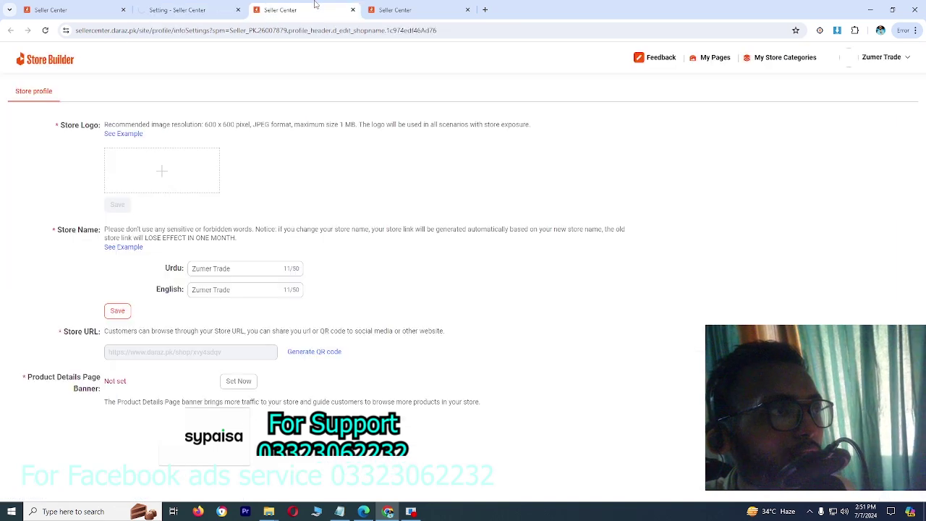
pyautogui.click(353, 10)
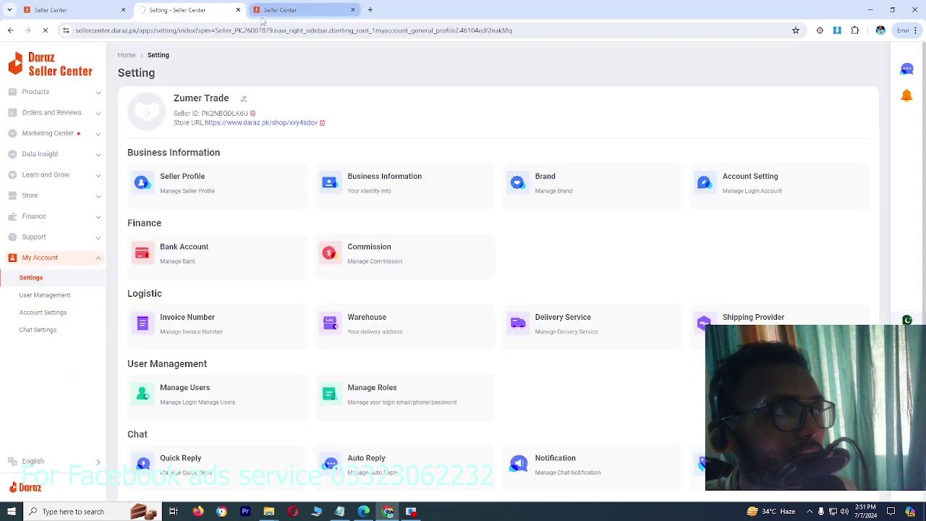
pyautogui.click(287, 120)
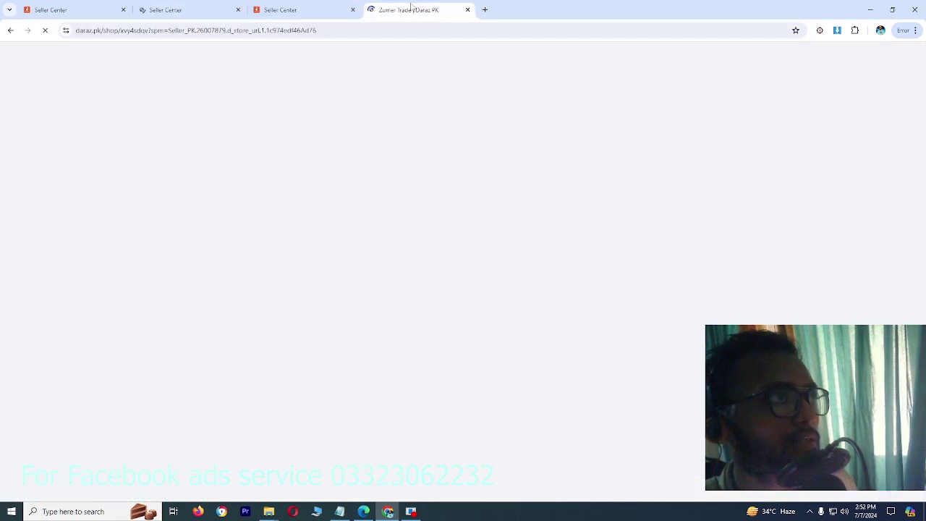
pyautogui.moveTo(413, 9); pyautogui.dragTo(300, 9)
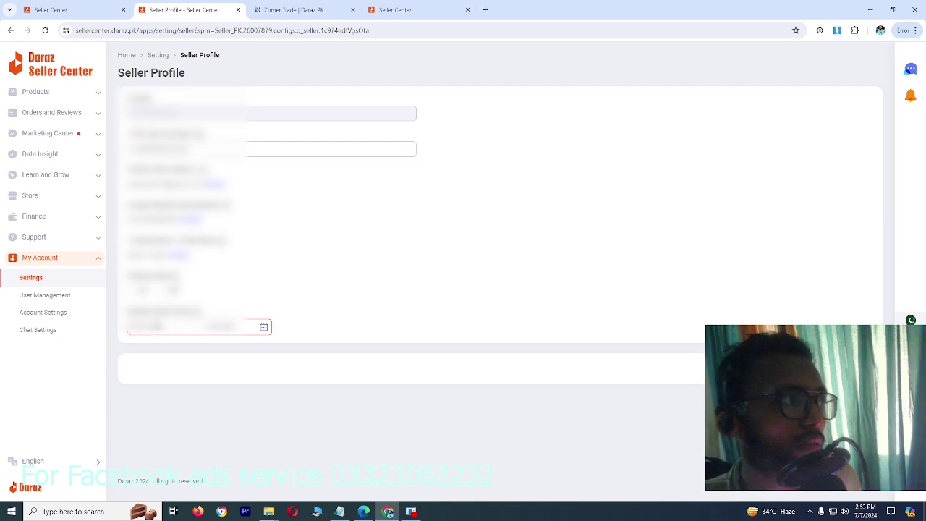
# Examine the date range calendar on the Seller Profile page and return to the Setting page.
pyautogui.click(189, 327)
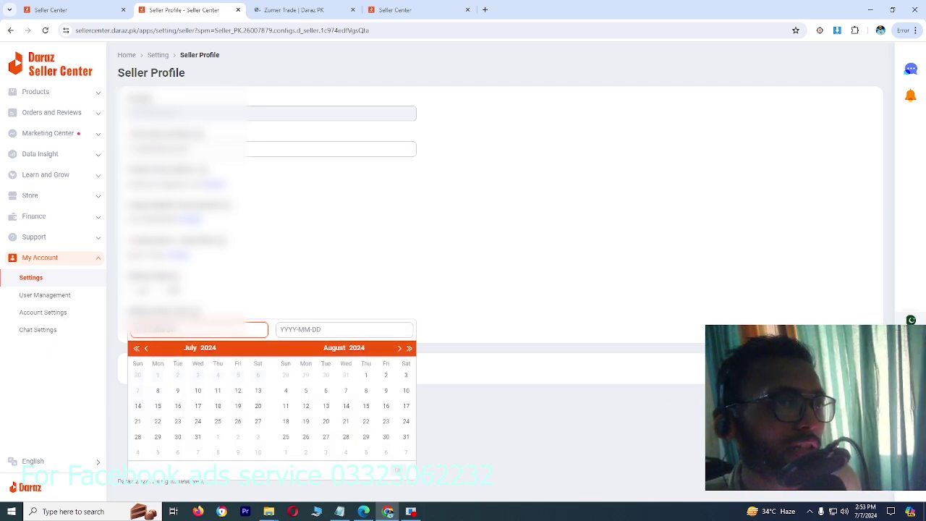
pyautogui.click(418, 442)
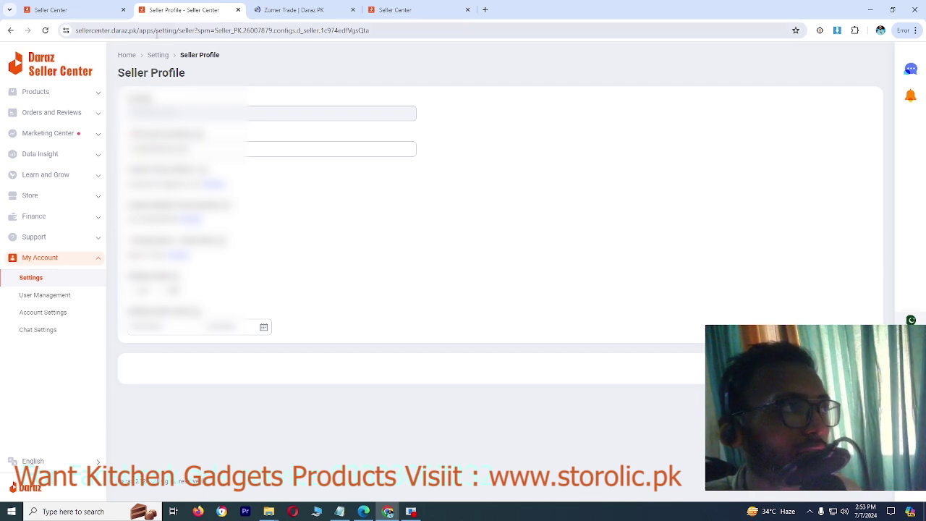
pyautogui.click(11, 30)
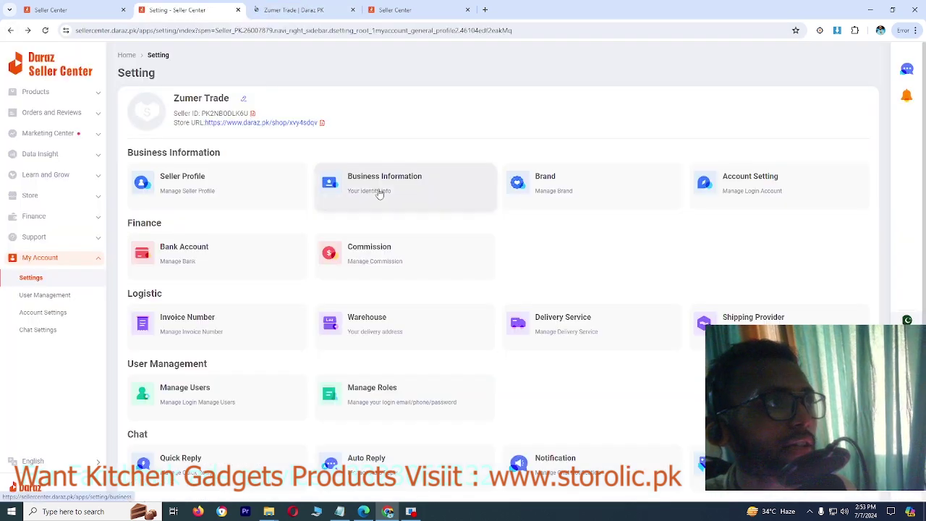
# Open the Business Information page, review its identity and address details, and return to the Setting page.
pyautogui.click(376, 191)
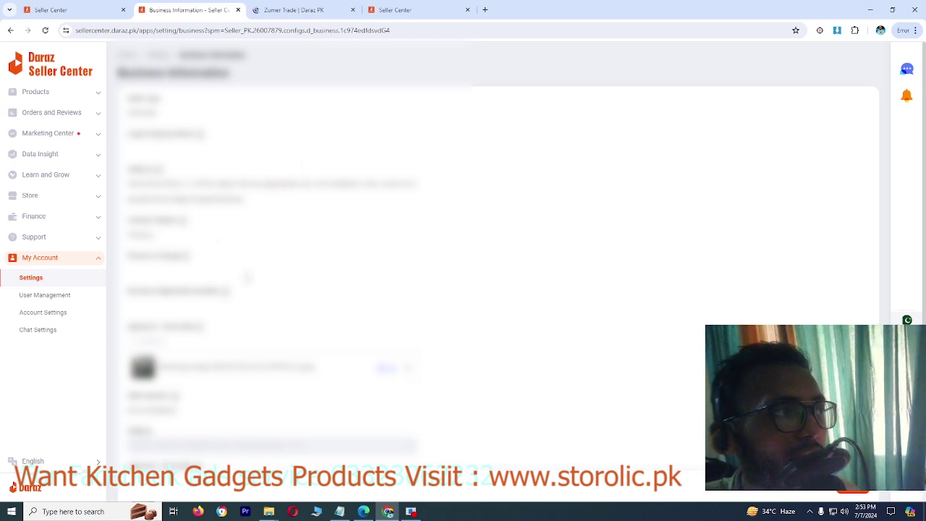
pyautogui.scroll(-2, 253, 310)
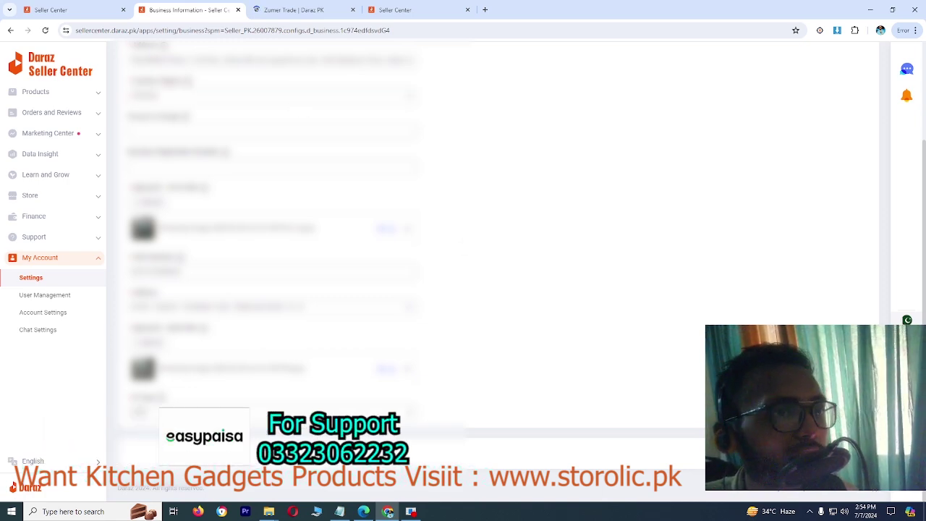
pyautogui.hotkey('alt', 'Left')
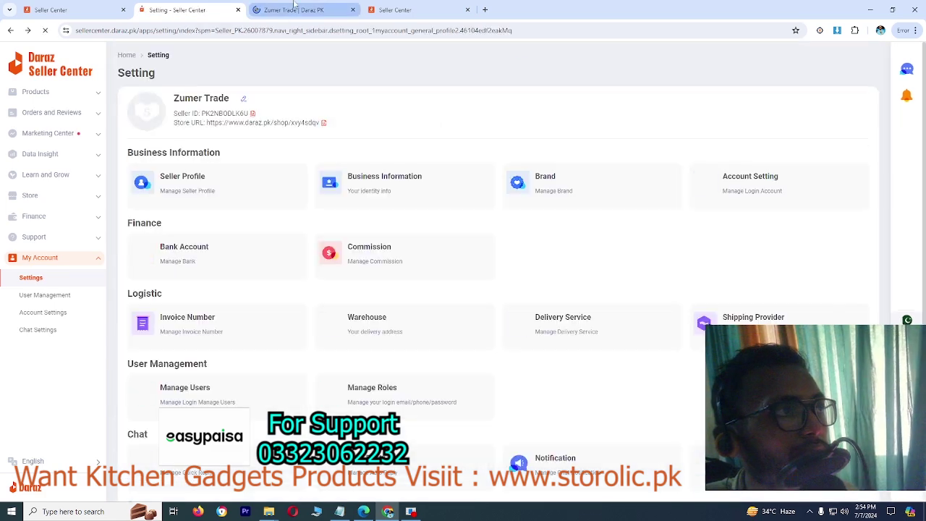
# Open the Brand Information page and start an application for a new brand in a separate tab.
pyautogui.click(332, 5)
pyautogui.click(210, 10)
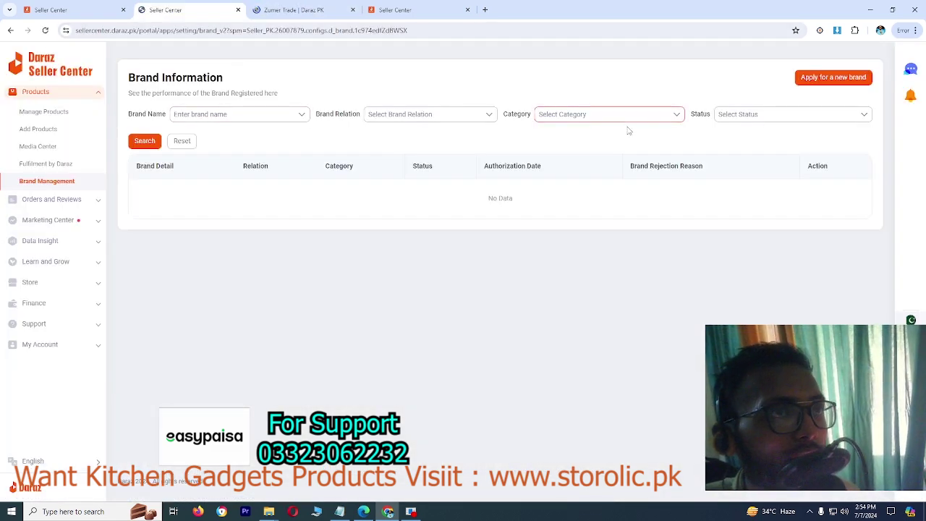
pyautogui.click(814, 82)
pyautogui.hotkey('ctrl', 'shift', 'Tab')
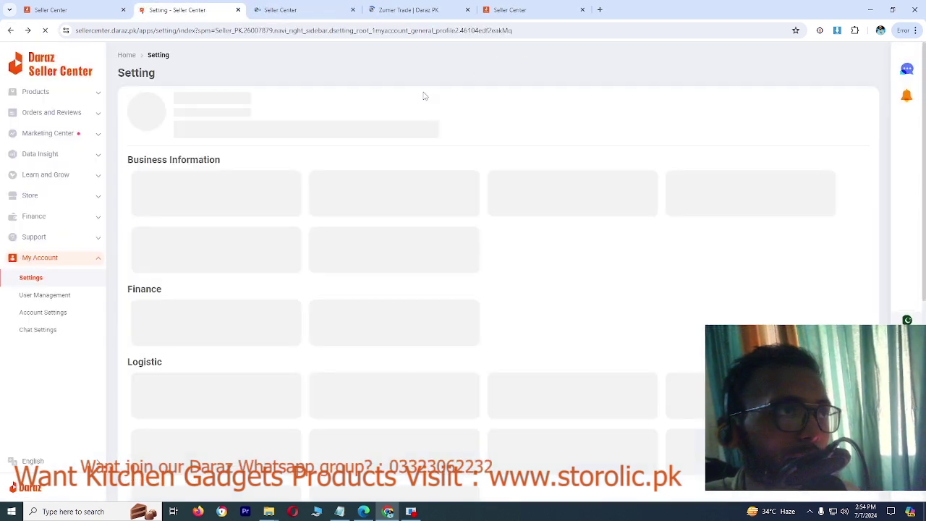
# View the Account Setting page and return to the Setting page.
pyautogui.click(732, 183)
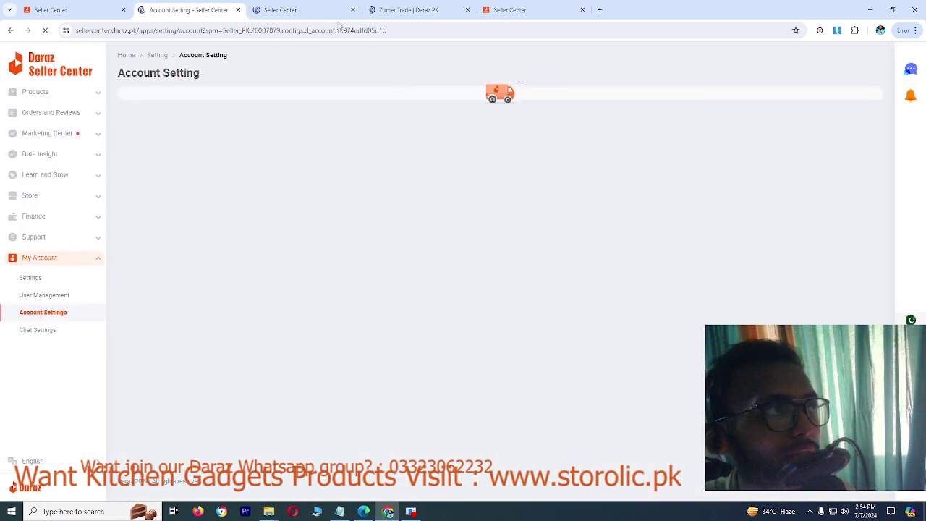
pyautogui.click(10, 30)
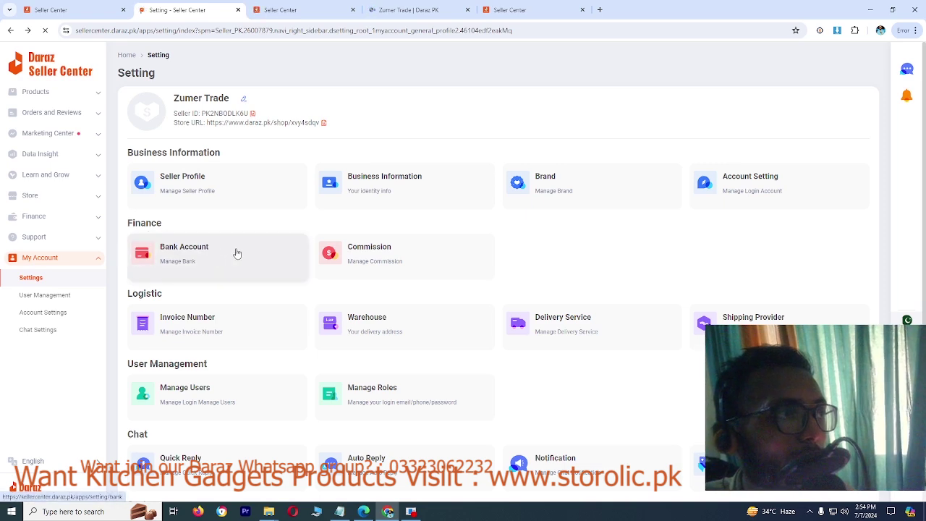
# Open the Bank Account page, and meanwhile look over the Verify Brand Information form and close its tab.
pyautogui.click(208, 253)
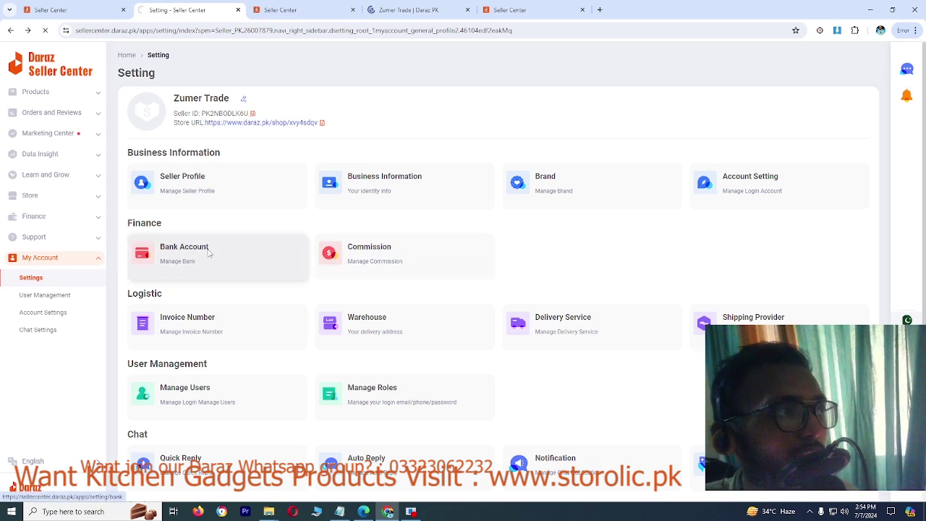
pyautogui.hotkey('ctrl', 'Tab')
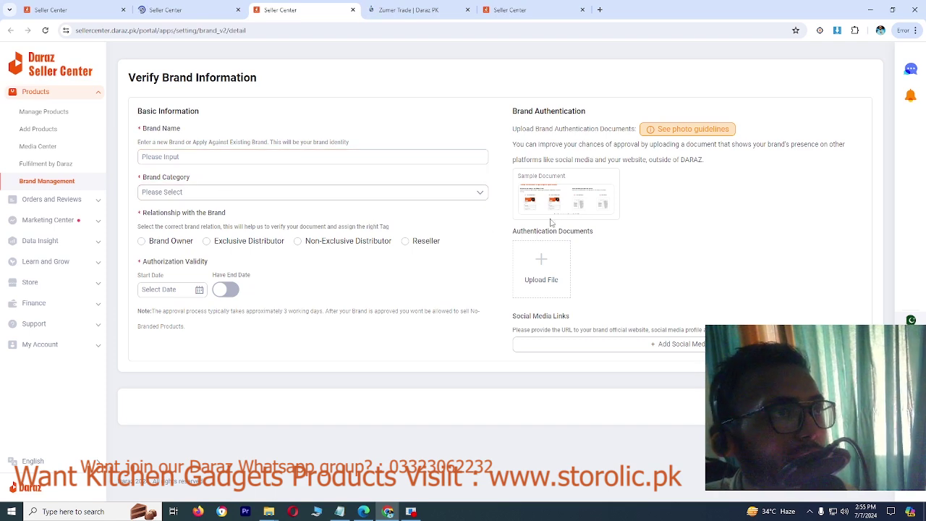
pyautogui.click(353, 9)
# Reload the Bank Account page, review its fields, and return to the Setting page.
pyautogui.click(178, 10)
pyautogui.click(178, 29)
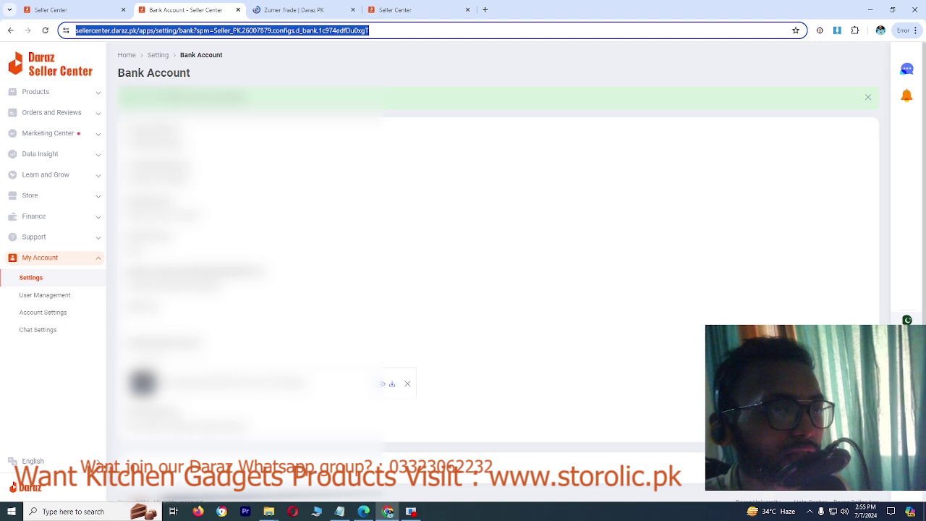
pyautogui.press('Return')
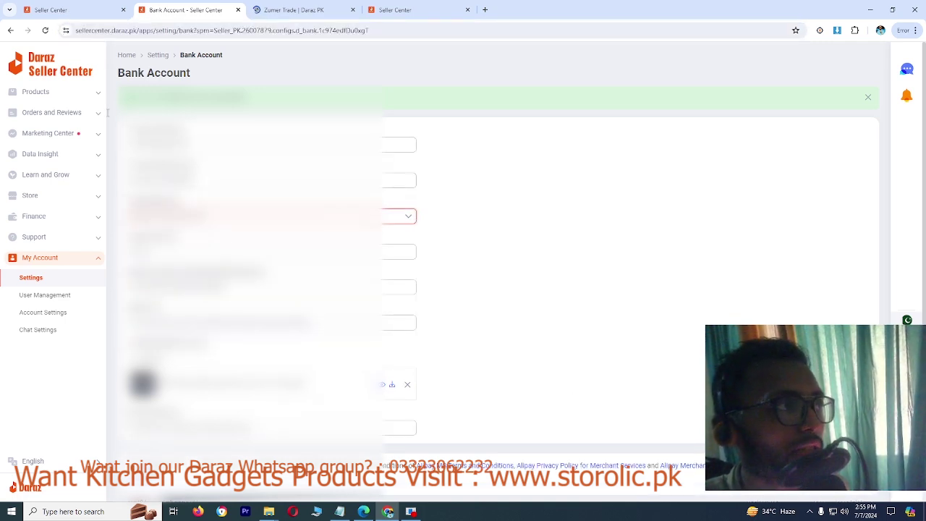
pyautogui.click(7, 31)
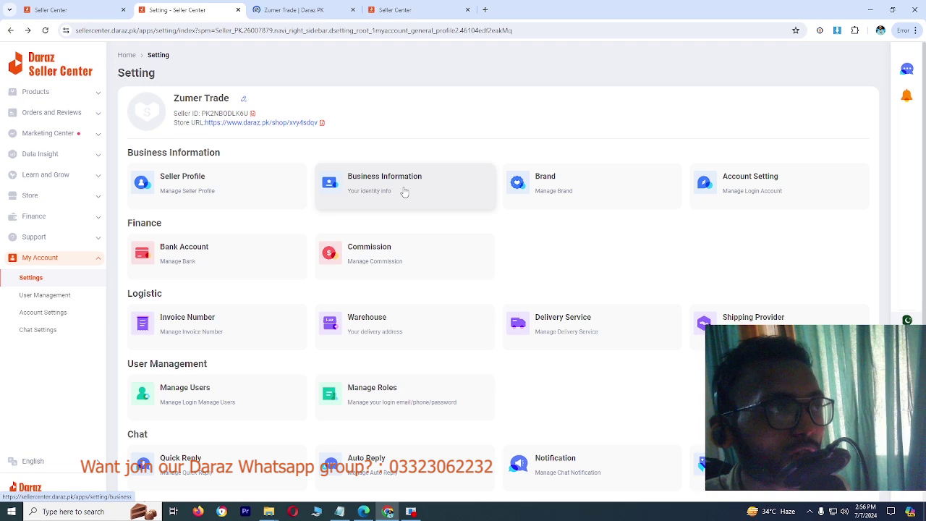
# Examine the Commission rates by category, expanding Special Digital Products and Fashion, and return to the Setting page.
pyautogui.click(393, 252)
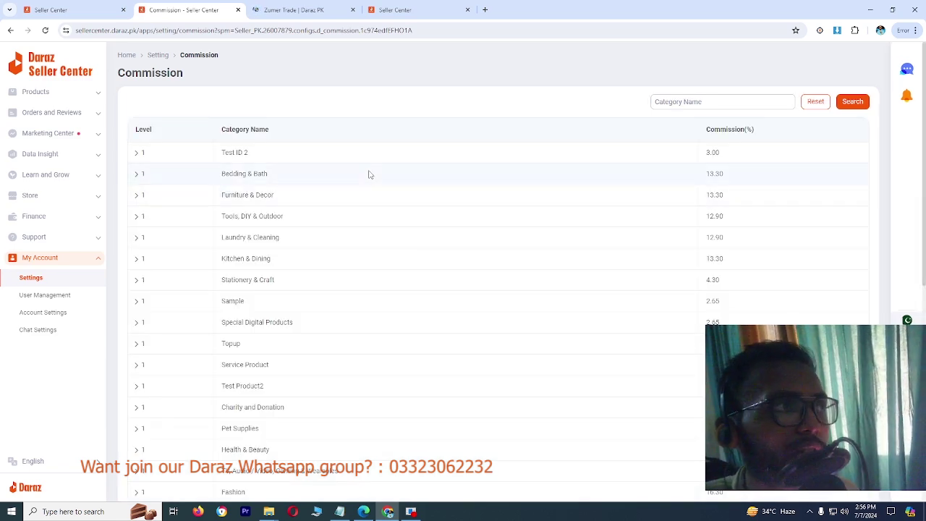
pyautogui.scroll(-2, 369, 175)
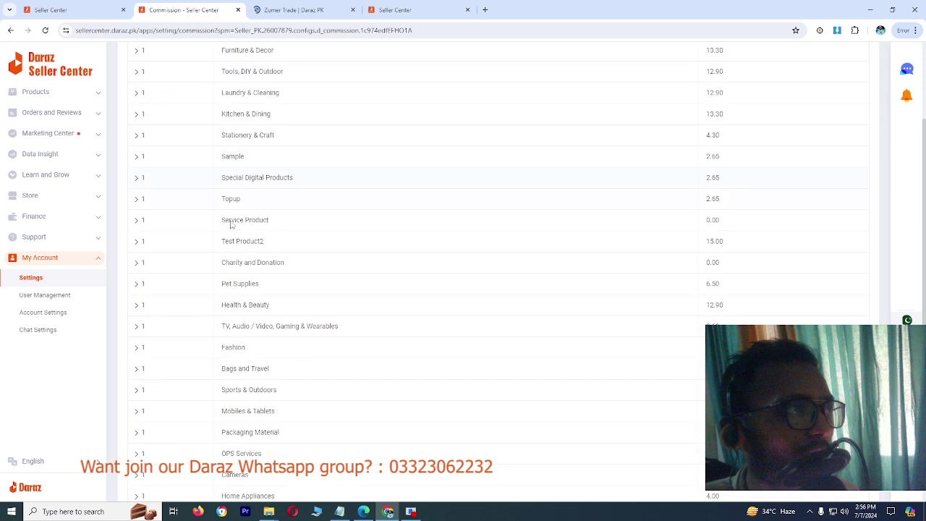
pyautogui.click(135, 178)
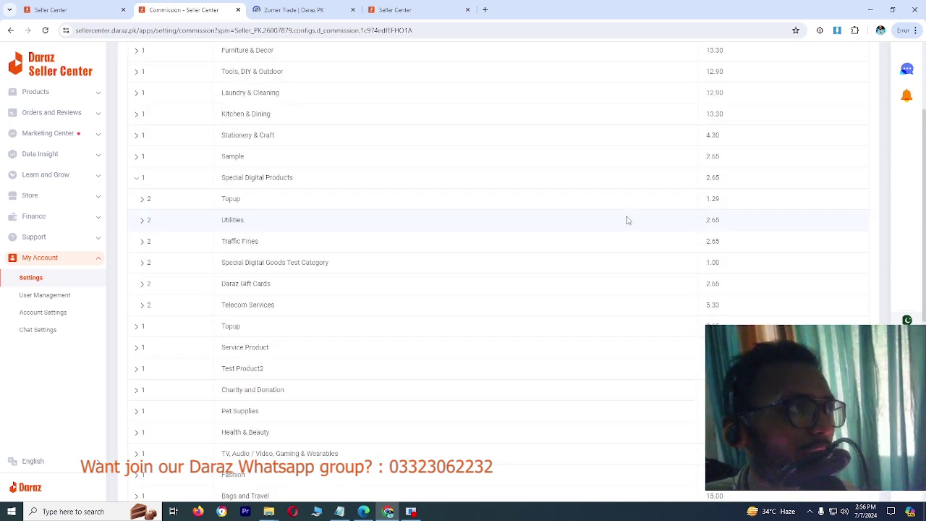
pyautogui.scroll(-2, 627, 221)
pyautogui.scroll(-1, 628, 220)
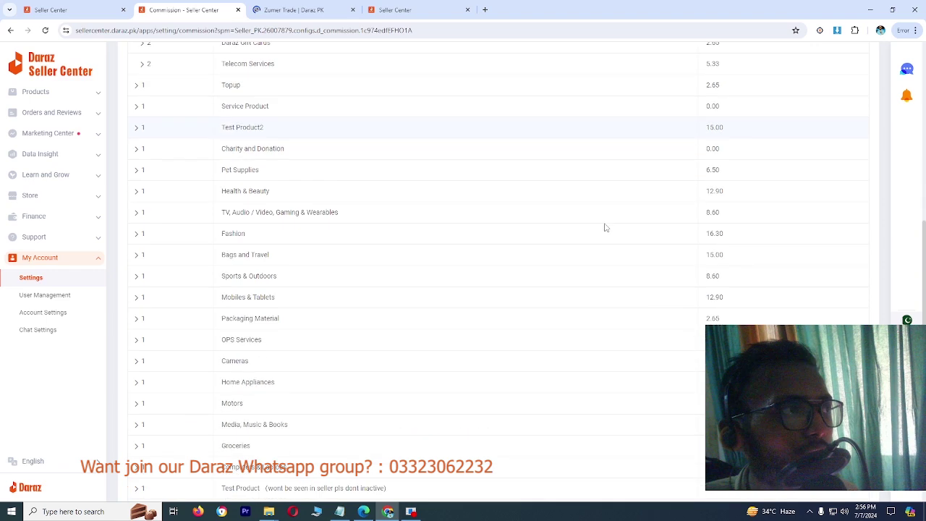
pyautogui.click(140, 233)
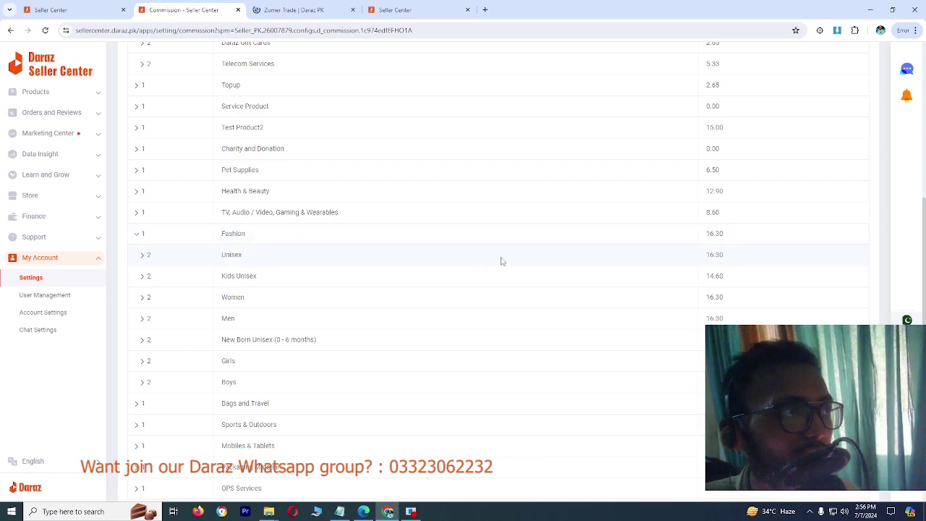
pyautogui.scroll(10, 723, 267)
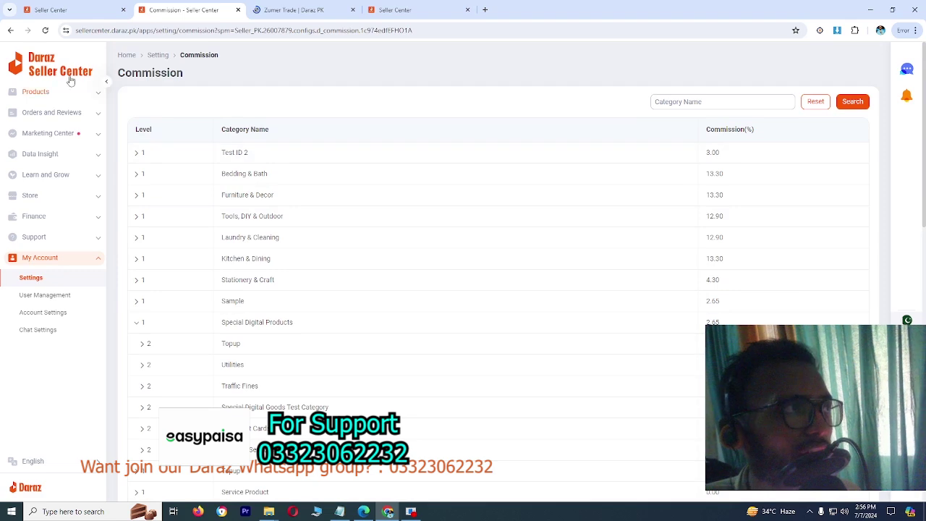
pyautogui.click(11, 30)
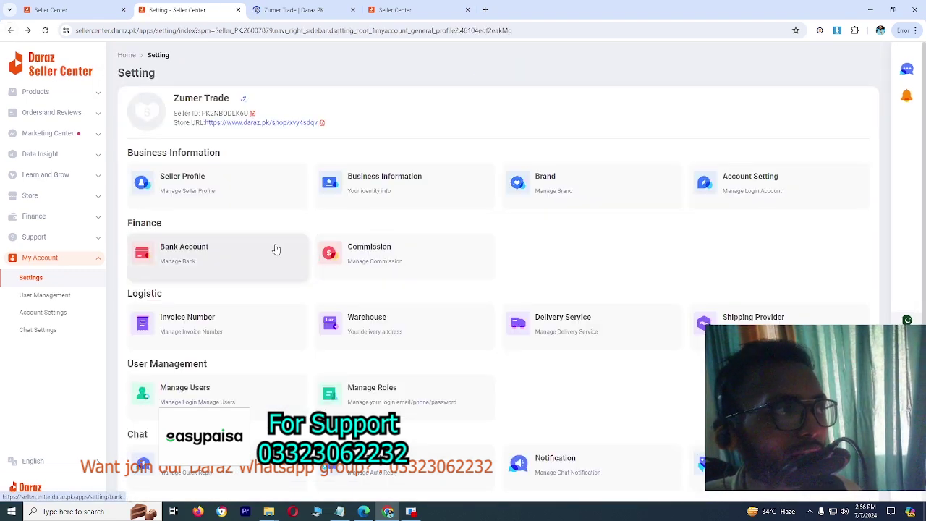
# Open the Invoice Number settings for modification, with the linked warehouse address opened in a separate tab.
pyautogui.scroll(-2, 260, 245)
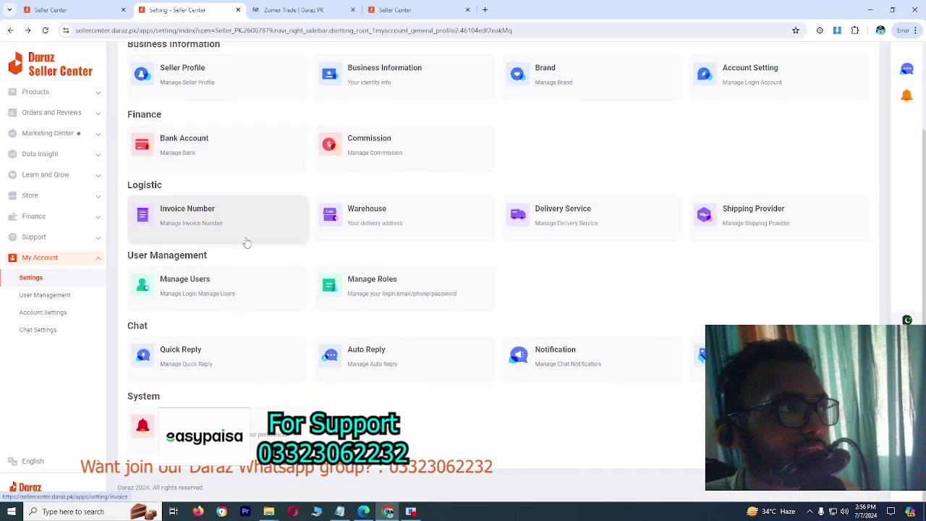
pyautogui.click(322, 170)
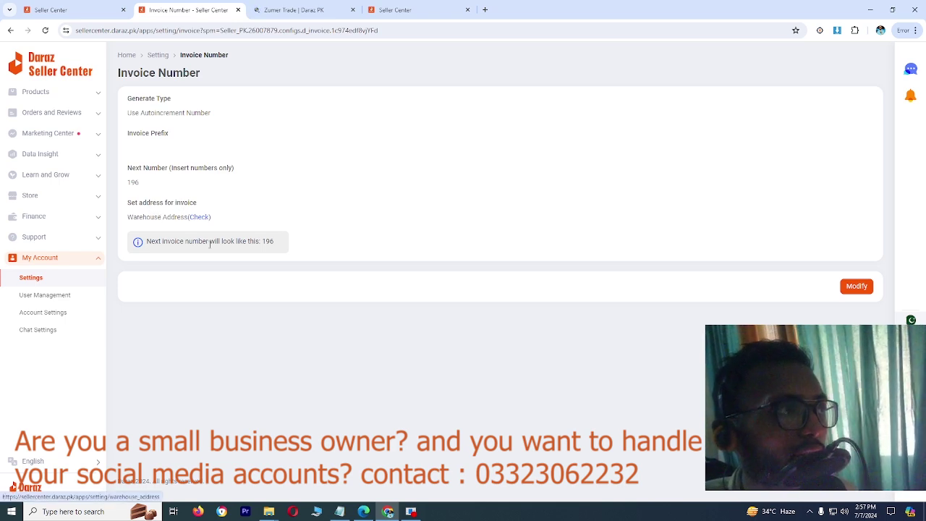
pyautogui.moveTo(262, 242); pyautogui.dragTo(278, 247)
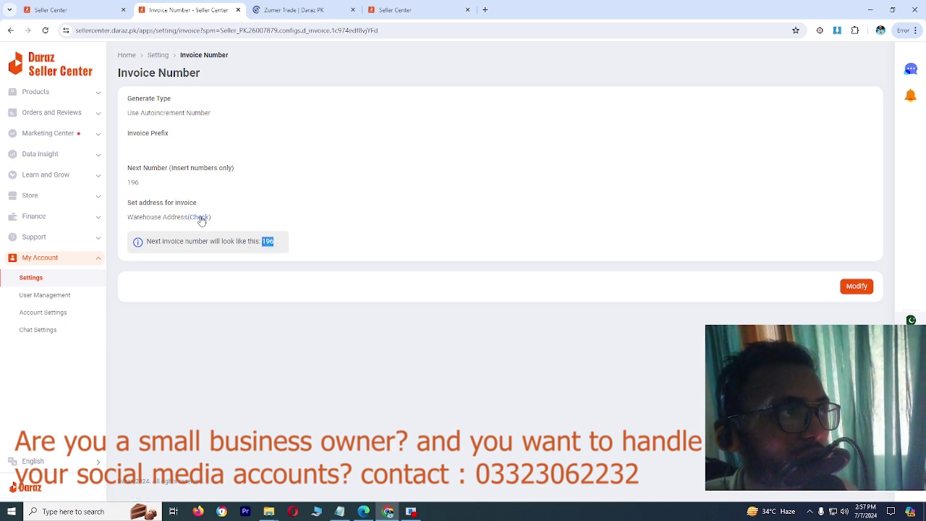
pyautogui.click(201, 218)
pyautogui.click(186, 9)
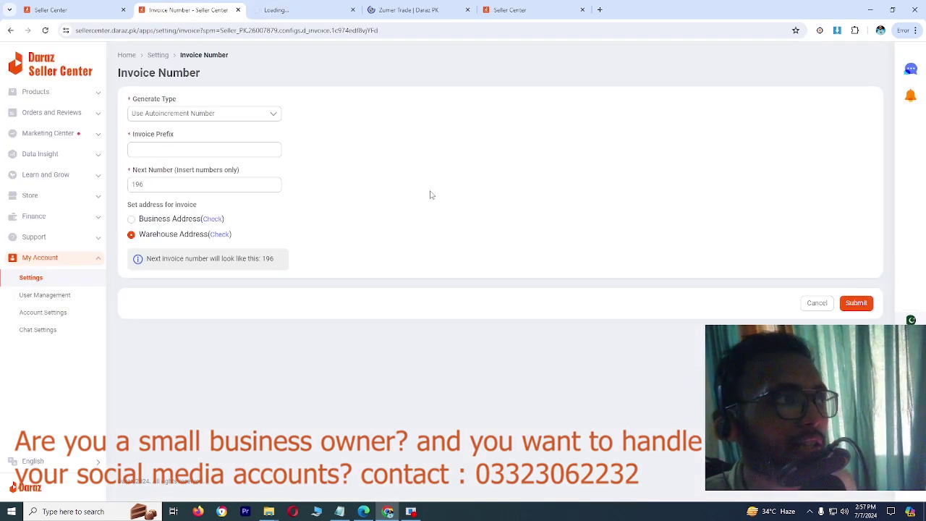
# Review the Generate Type options and the Invoice Prefix and Next Number fields of the invoice settings.
pyautogui.click(220, 120)
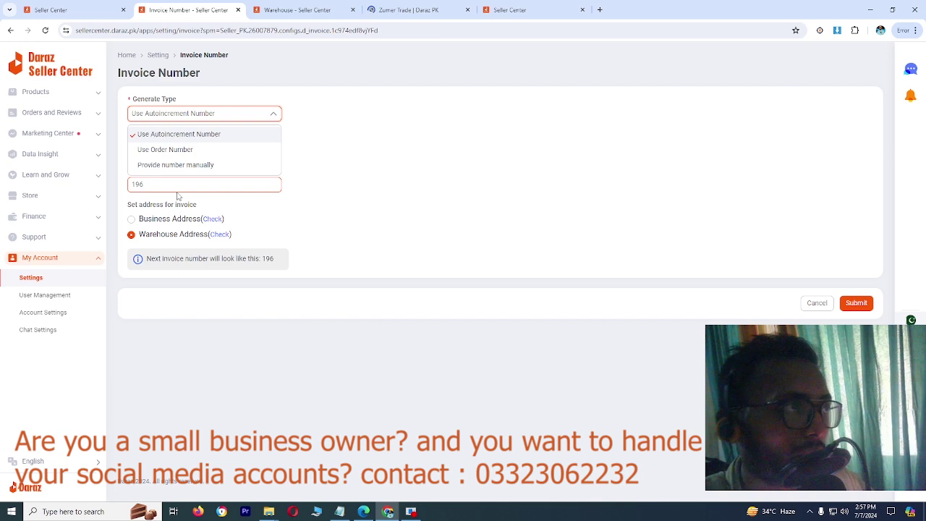
pyautogui.click(204, 113)
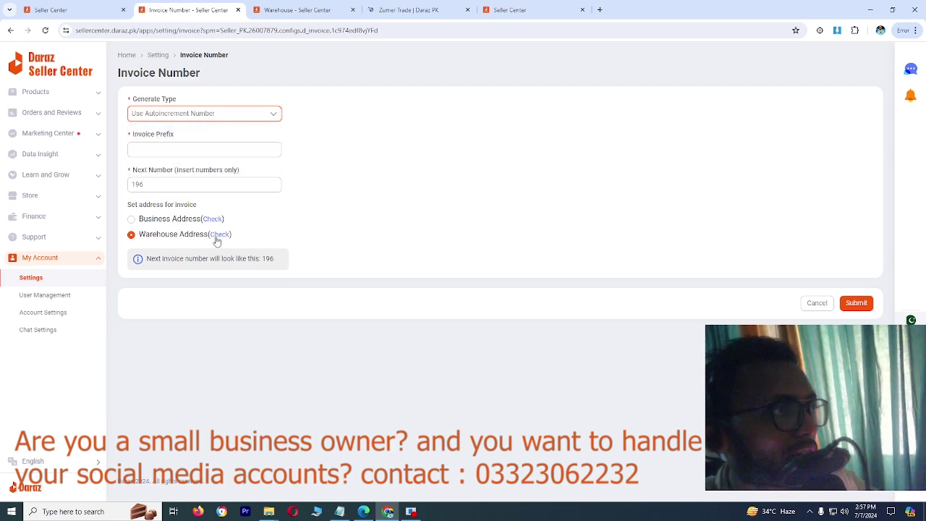
pyautogui.click(256, 148)
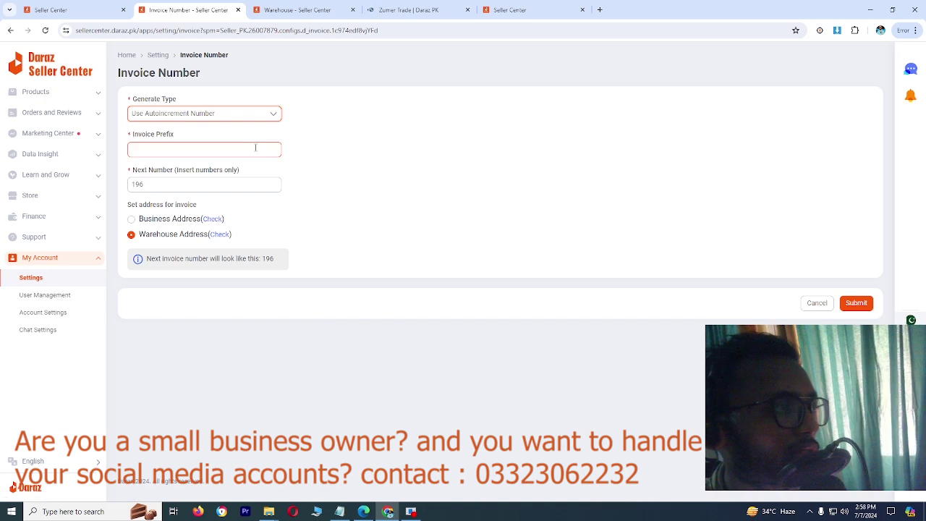
pyautogui.click(232, 181)
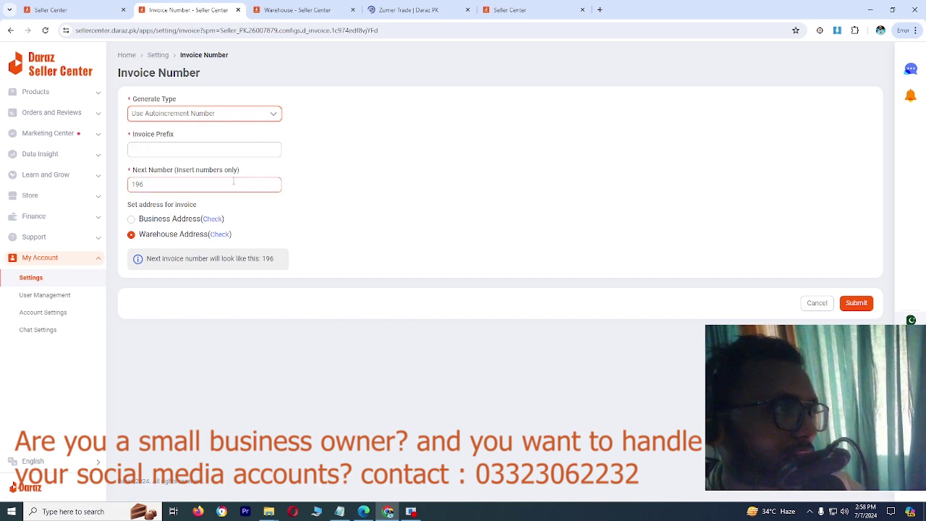
# Review the return address, warehouse address and holiday mode sections of the Warehouse List, checking back against the invoice address options.
pyautogui.click(287, 9)
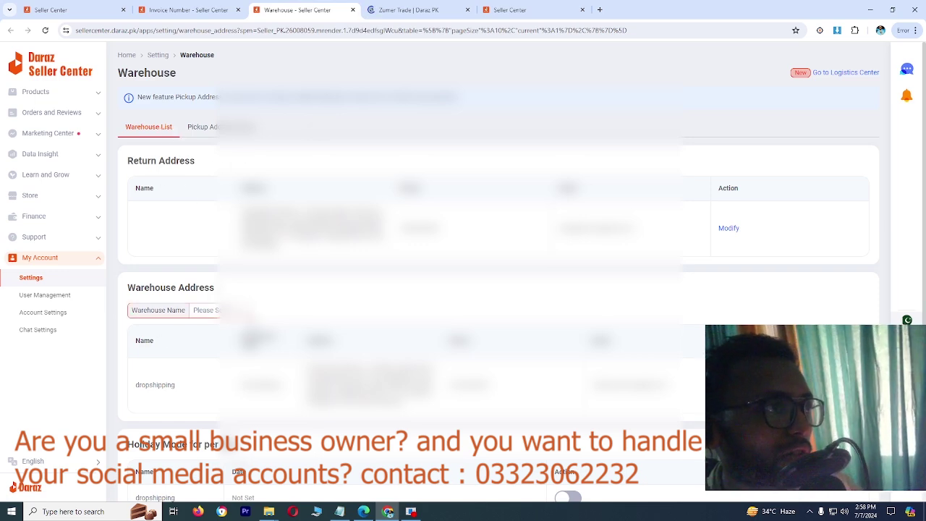
pyautogui.scroll(-1, 196, 303)
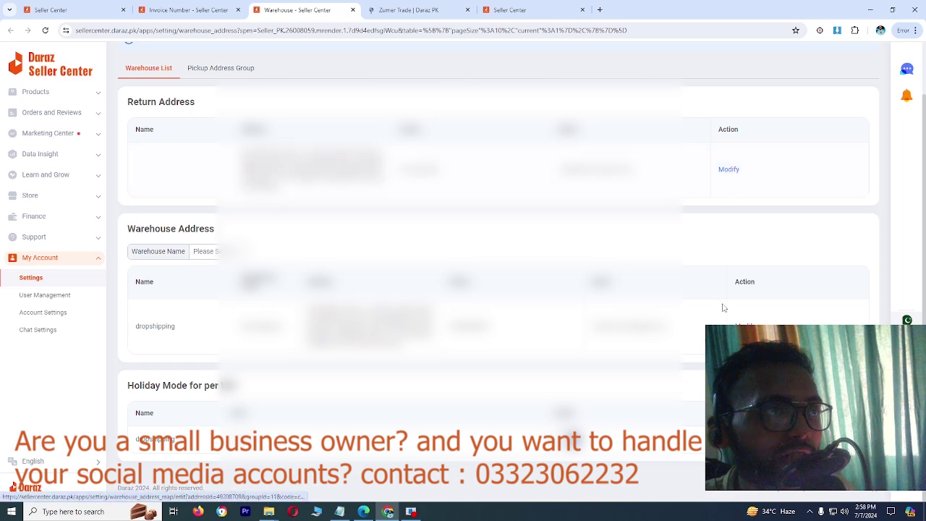
pyautogui.click(184, 9)
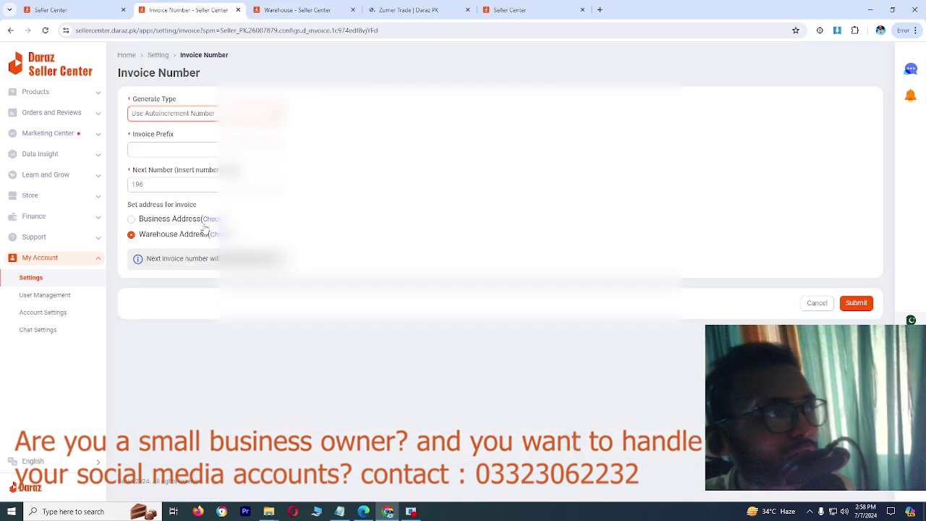
pyautogui.click(297, 10)
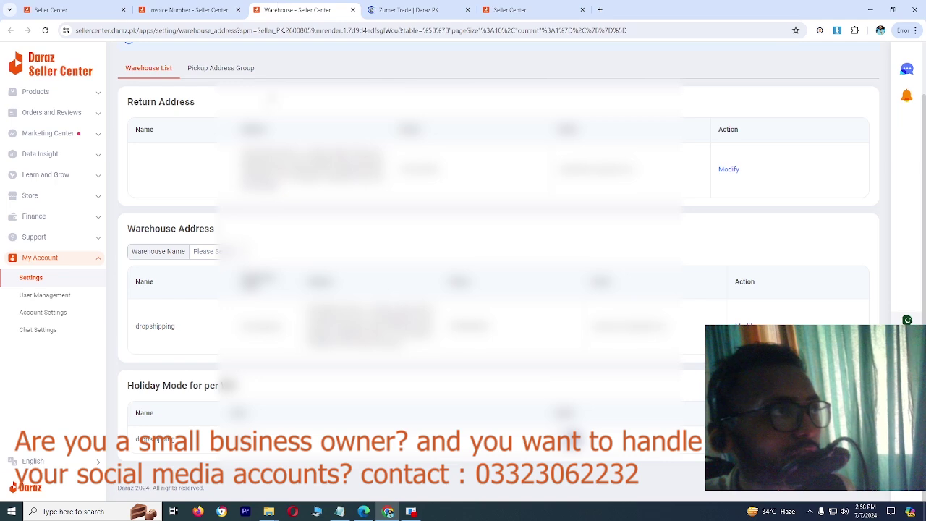
# Open the Pickup Address Group list and start creating a group, accepting the shipping provider advisory.
pyautogui.click(210, 70)
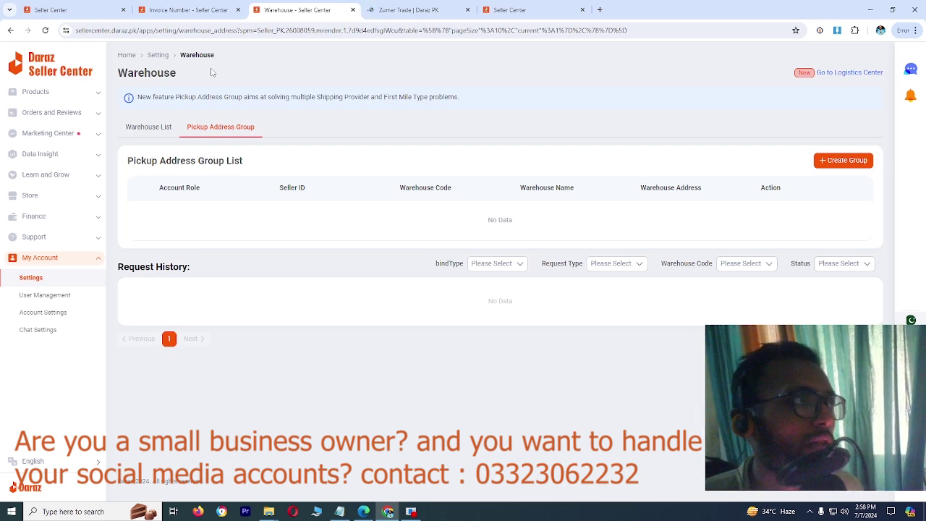
pyautogui.click(839, 161)
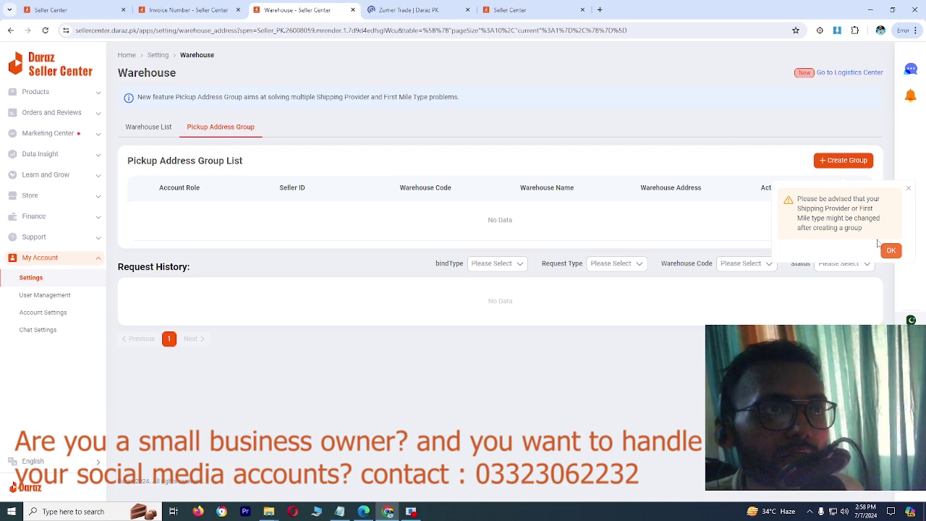
pyautogui.click(890, 252)
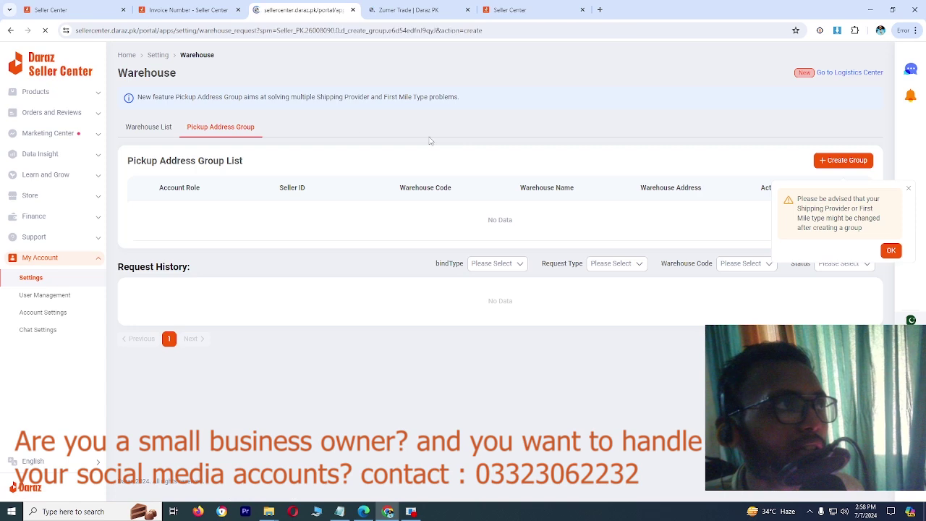
# Go back from the Invoice Number page to the Setting page and open Warehouse there.
pyautogui.click(189, 10)
pyautogui.click(11, 32)
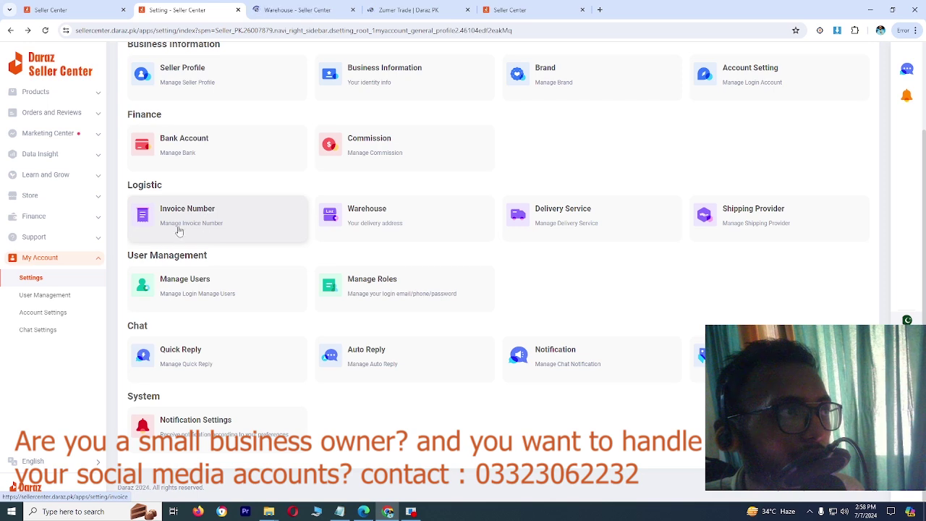
pyautogui.click(365, 228)
# Examine the pickup group creation form, adding an invitation to check its Seller ID, phone number and Warehouse Code fields, and close its tab.
pyautogui.click(306, 7)
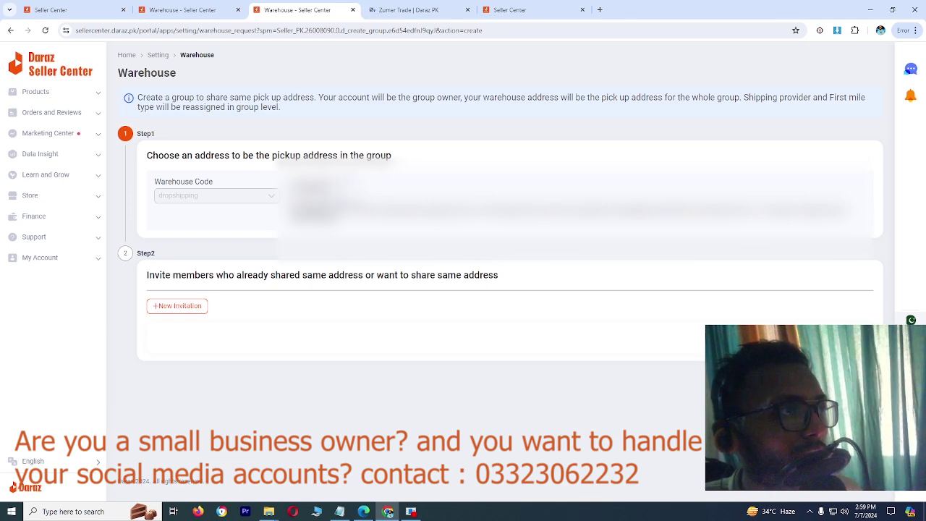
pyautogui.click(315, 211)
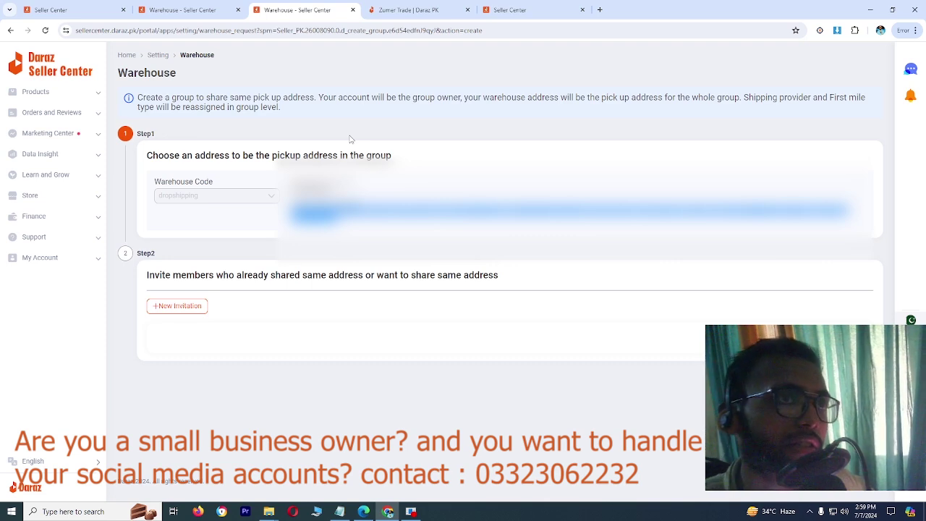
pyautogui.click(192, 308)
pyautogui.click(264, 344)
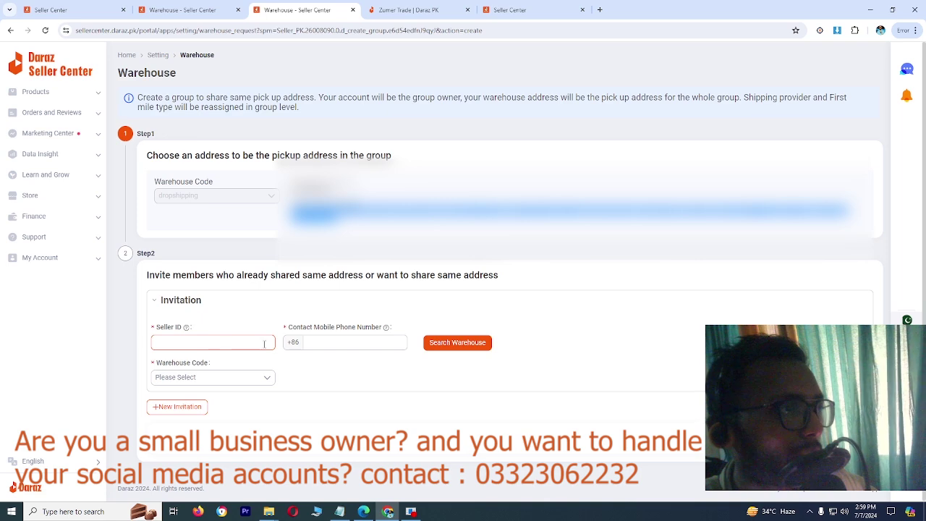
pyautogui.click(333, 342)
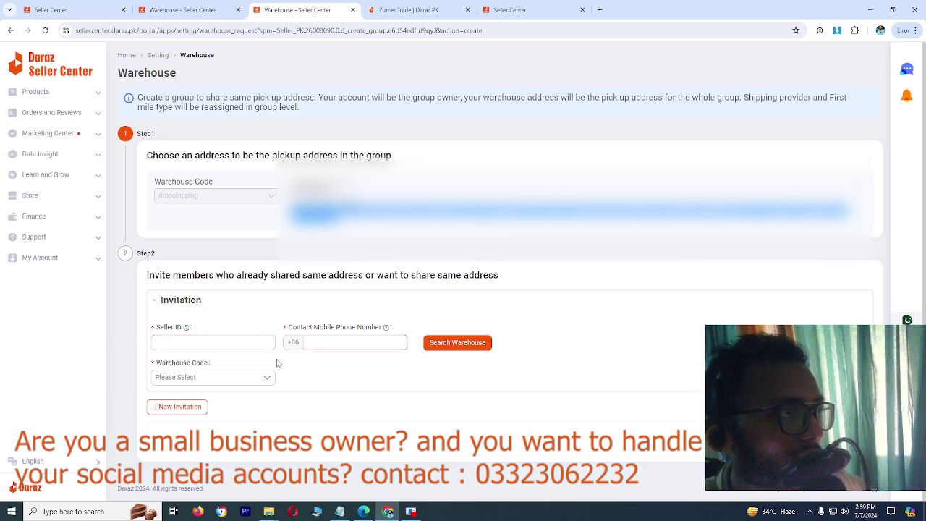
pyautogui.click(232, 377)
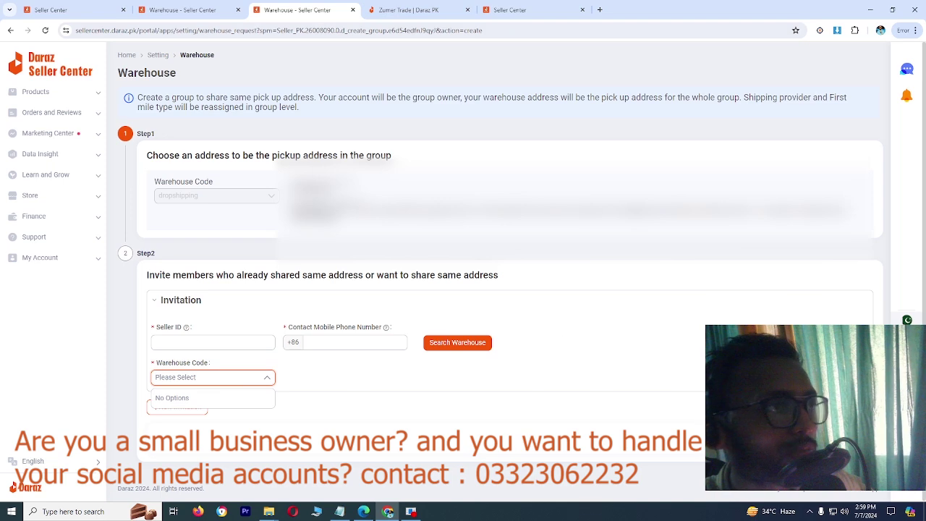
pyautogui.click(353, 9)
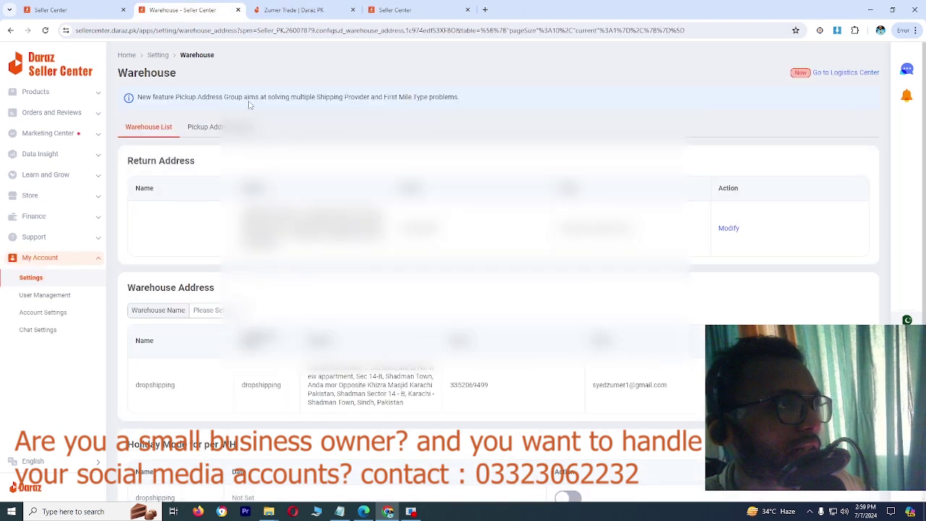
# Look over the Warehouse page, and view the Delivery Service page before returning to the Setting page.
pyautogui.scroll(-1, 500, 289)
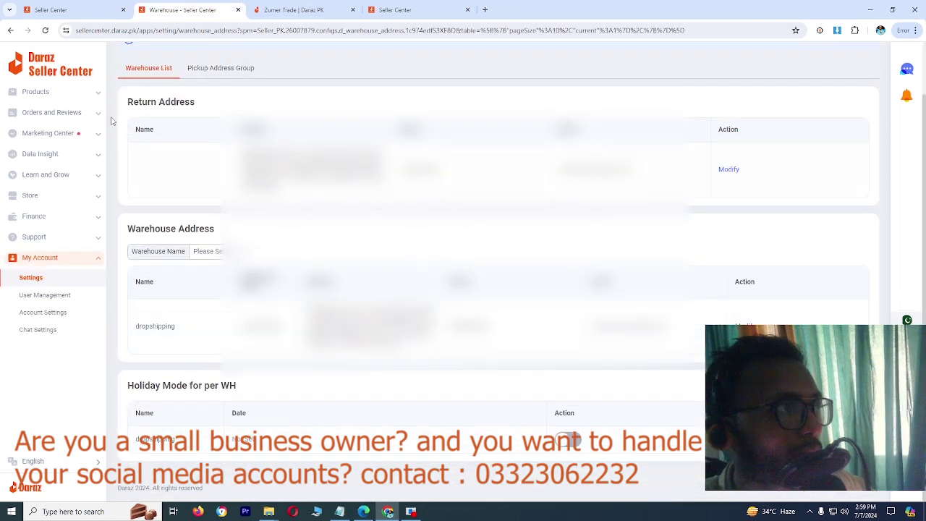
pyautogui.hotkey('alt', 'Left')
pyautogui.click(561, 215)
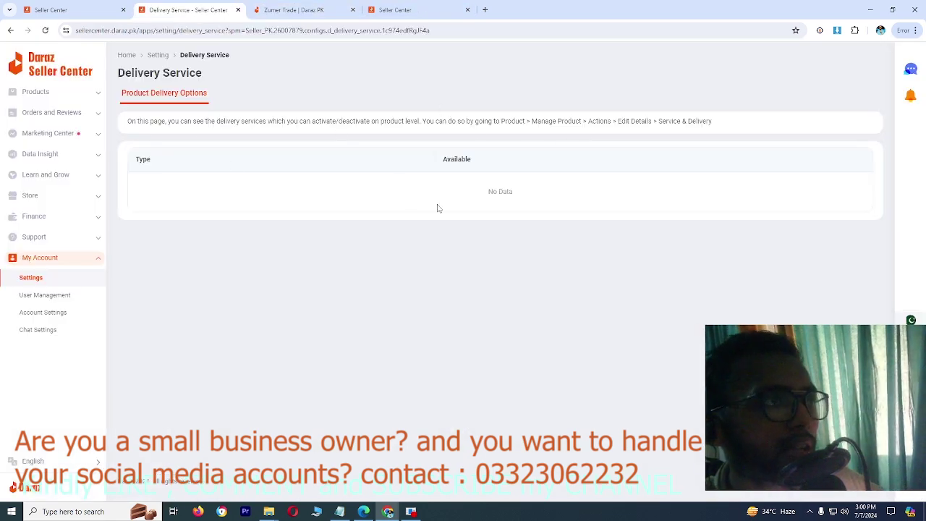
pyautogui.click(10, 30)
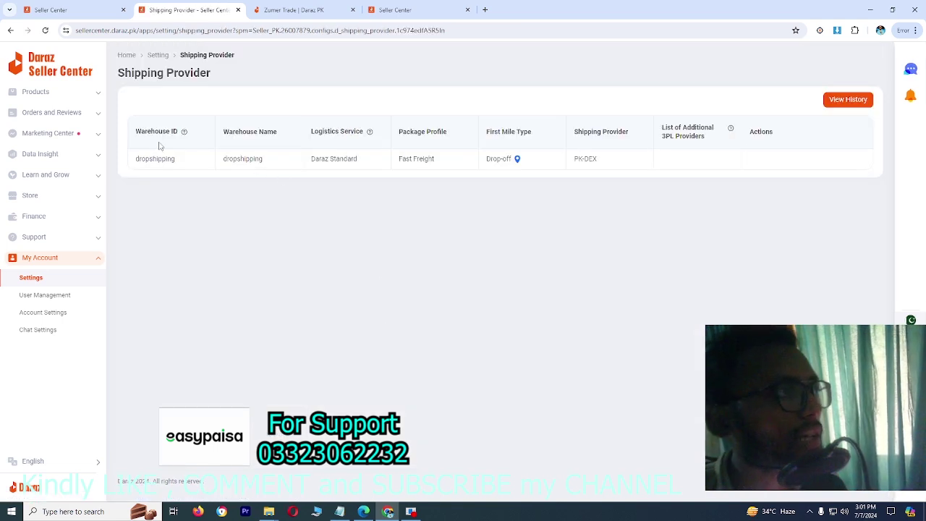
# Review the Shipping Provider table's column explanations and its request history, and return to the Setting page.
pyautogui.moveTo(183, 131)
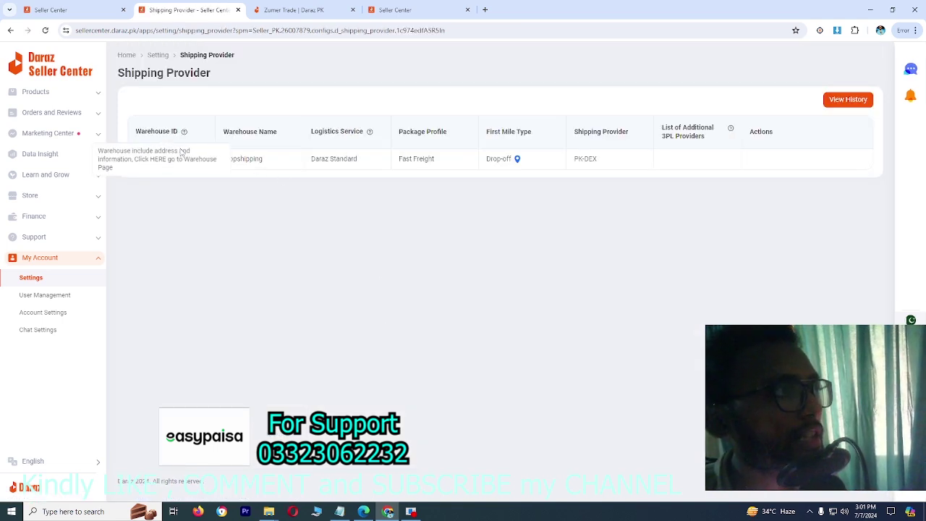
pyautogui.moveTo(367, 132)
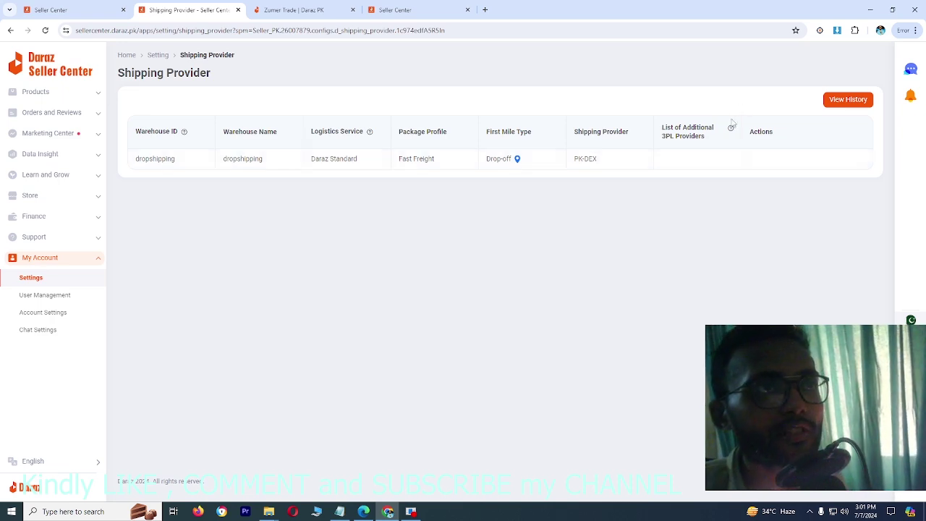
pyautogui.click(832, 105)
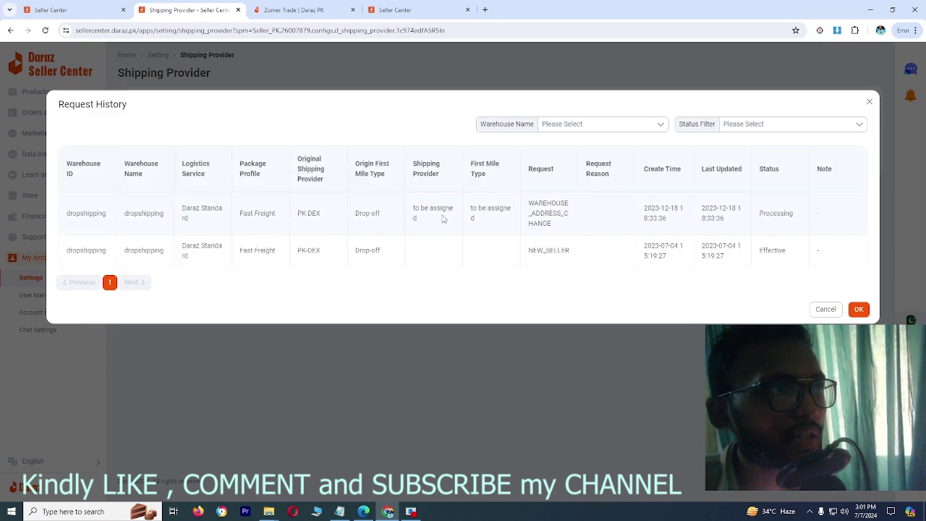
pyautogui.click(826, 309)
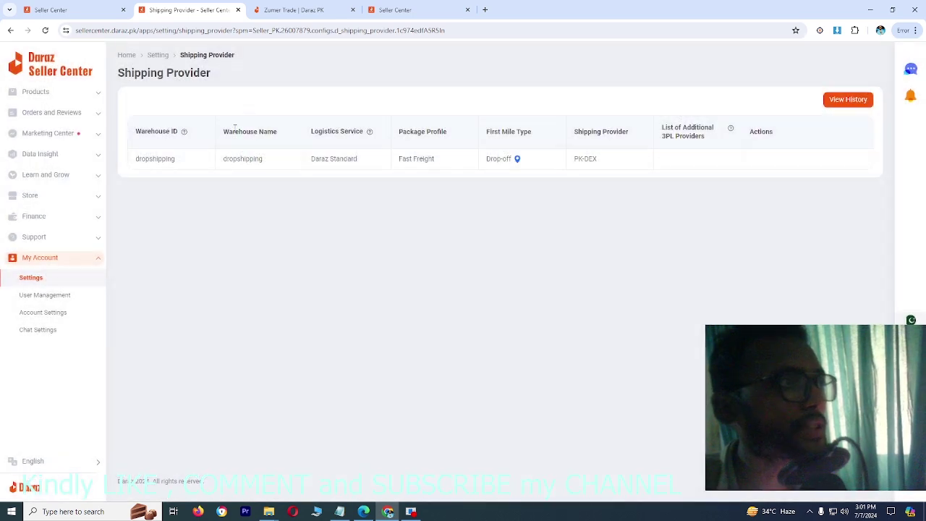
pyautogui.click(10, 30)
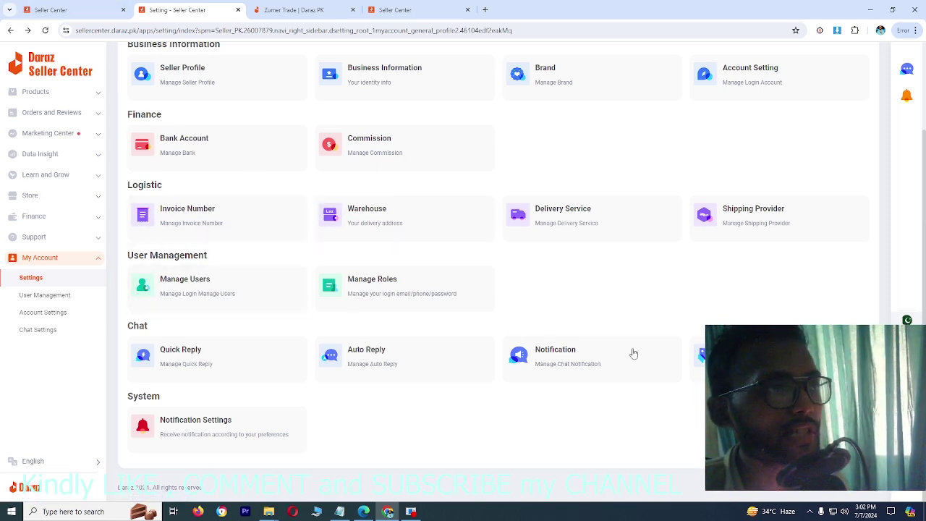
# View the Manage Users and Manage Roles pages, returning to the Setting page after each.
pyautogui.click(213, 294)
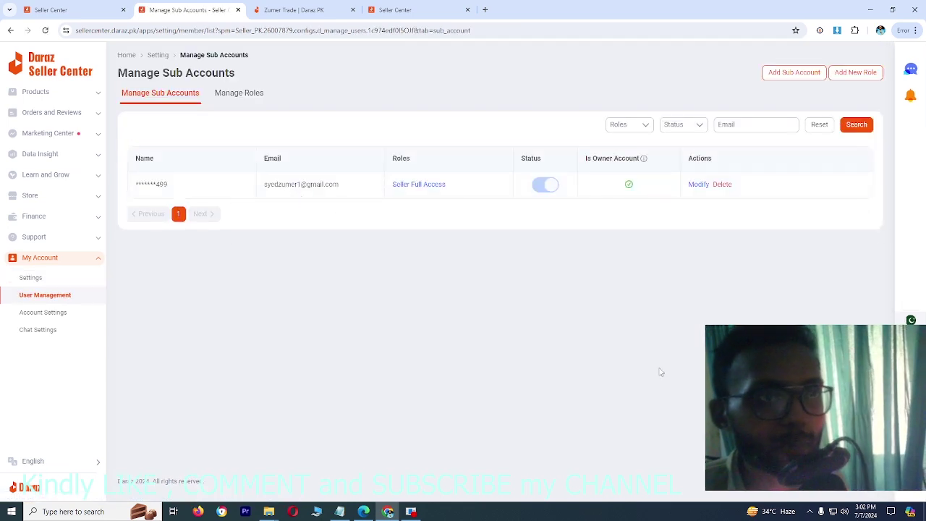
pyautogui.click(11, 32)
pyautogui.click(407, 294)
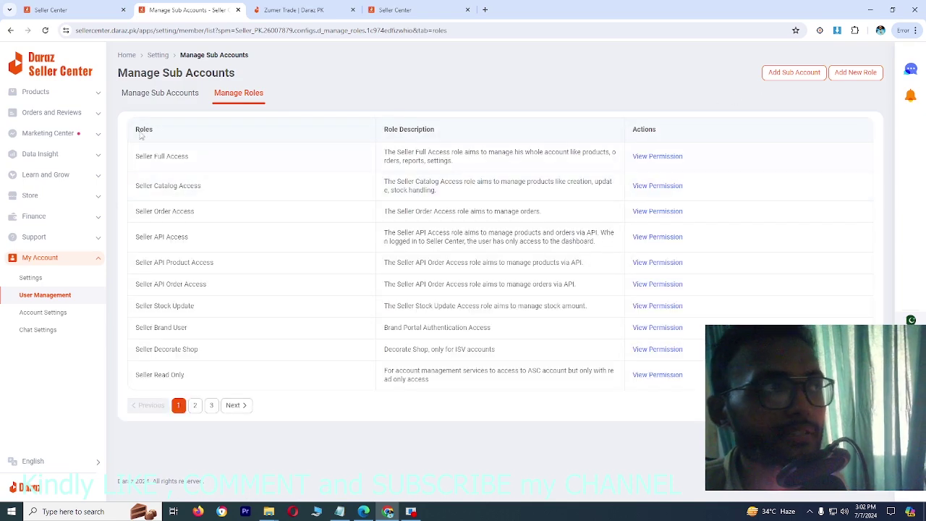
pyautogui.click(11, 30)
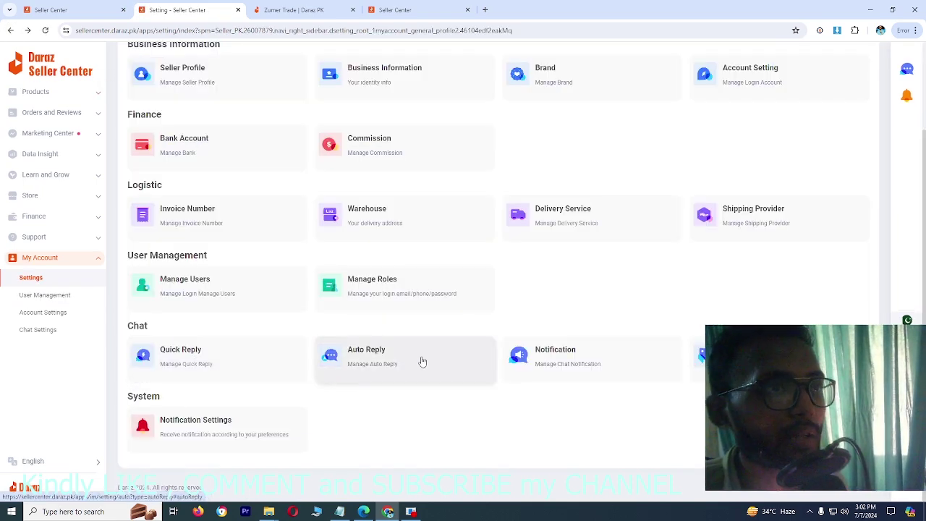
# View the chat Notification settings for ringtone and strong alert, and return to the Setting page.
pyautogui.click(538, 359)
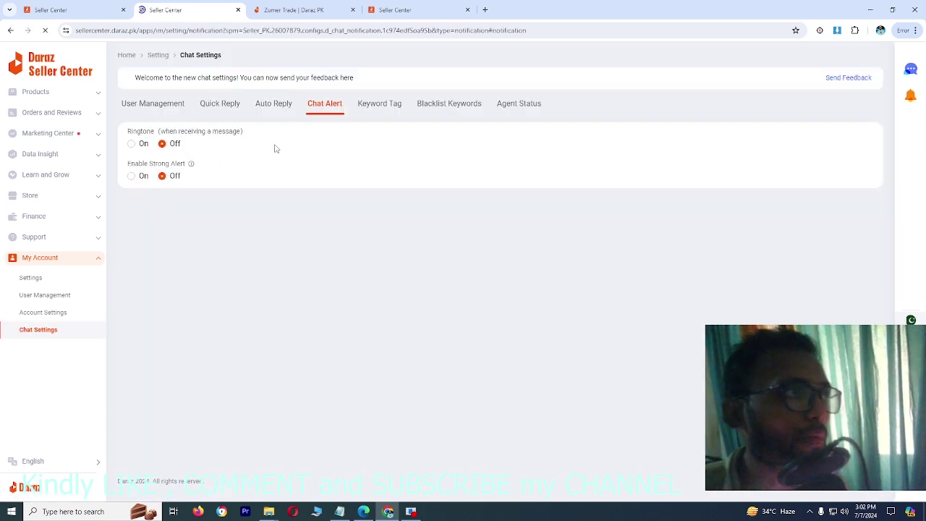
pyautogui.click(10, 30)
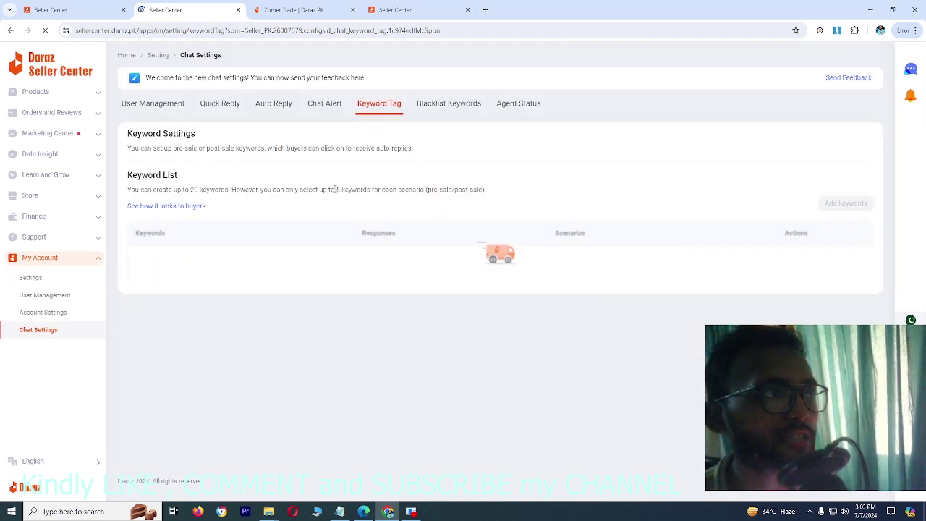
# Leave the chat Keyword Tag page for the Setting page and review the system Notification Settings by channel.
pyautogui.click(11, 31)
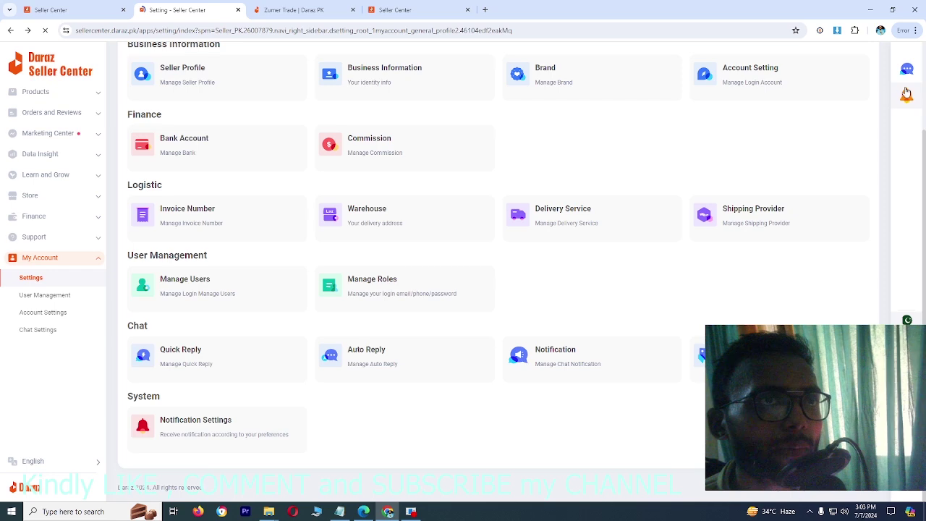
pyautogui.click(192, 427)
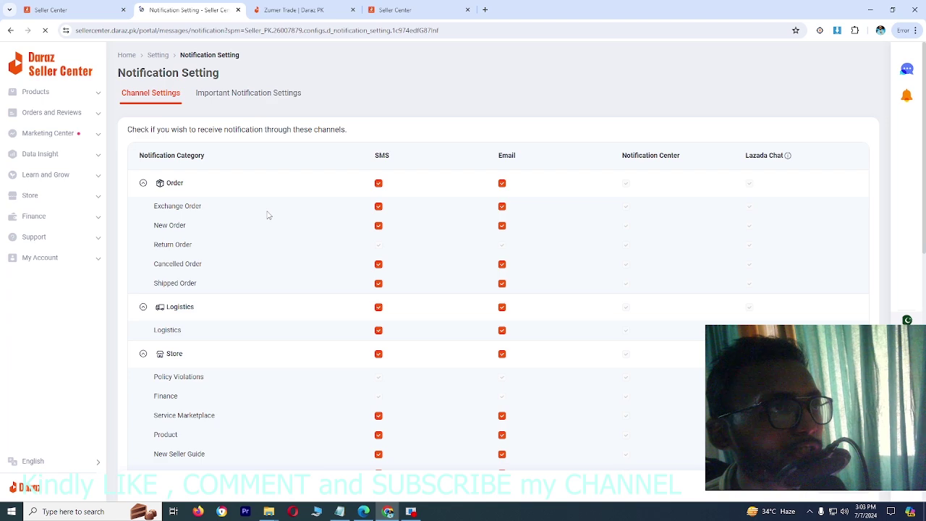
pyautogui.scroll(-10, 267, 214)
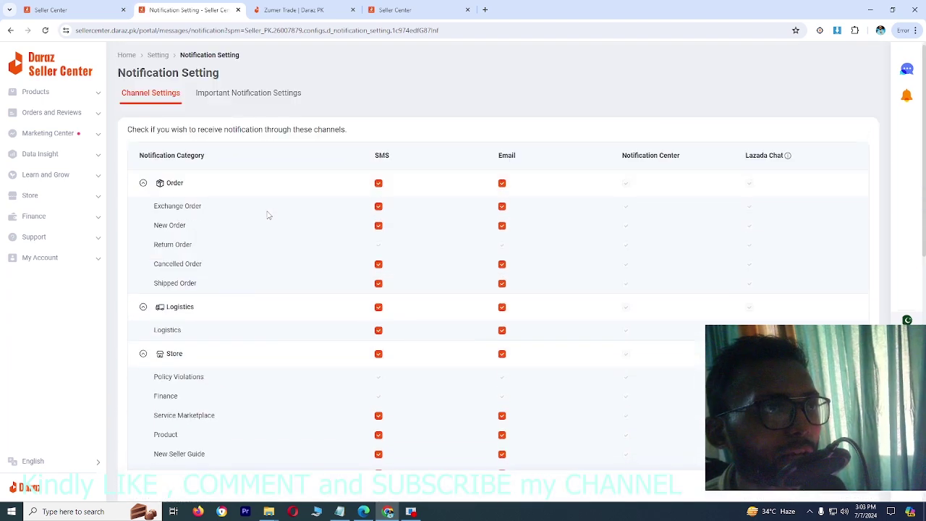
# Review the Important Notification Settings categories and expand the explanation of what an important notification is.
pyautogui.click(221, 97)
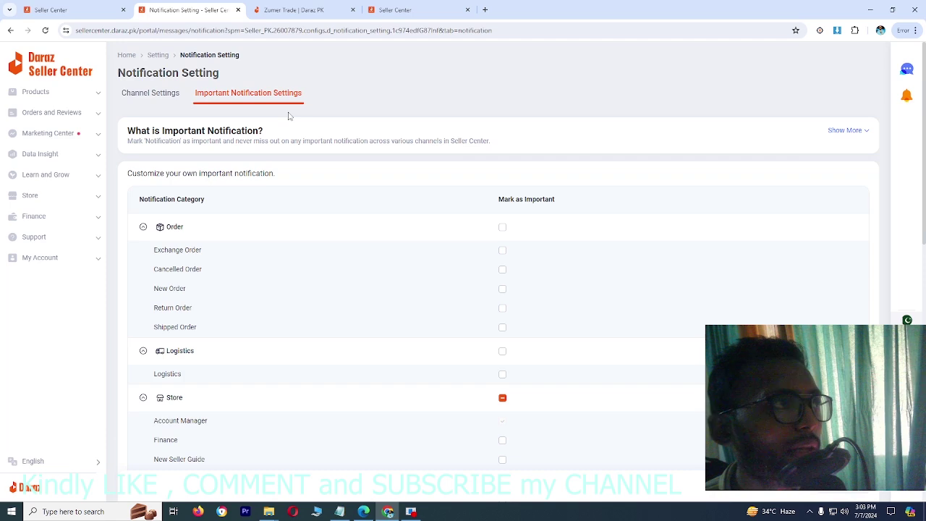
pyautogui.scroll(-8, 342, 238)
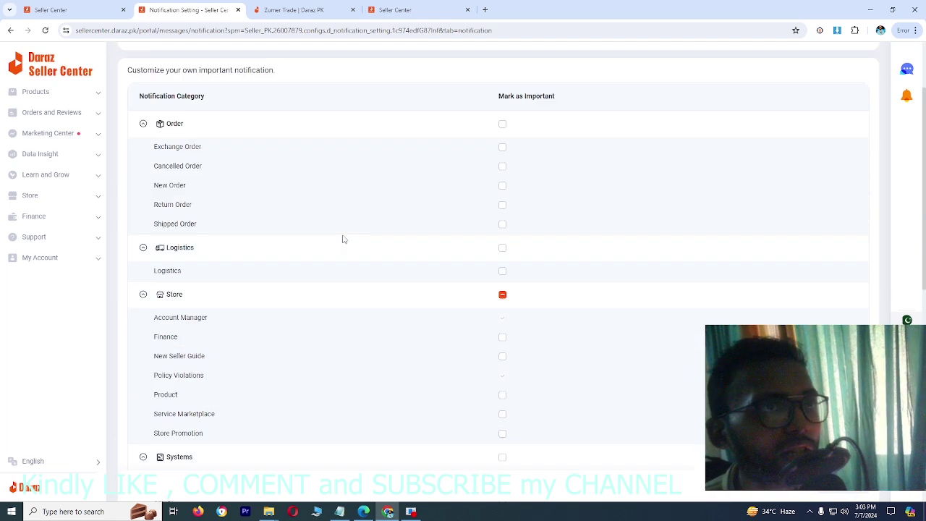
pyautogui.click(846, 131)
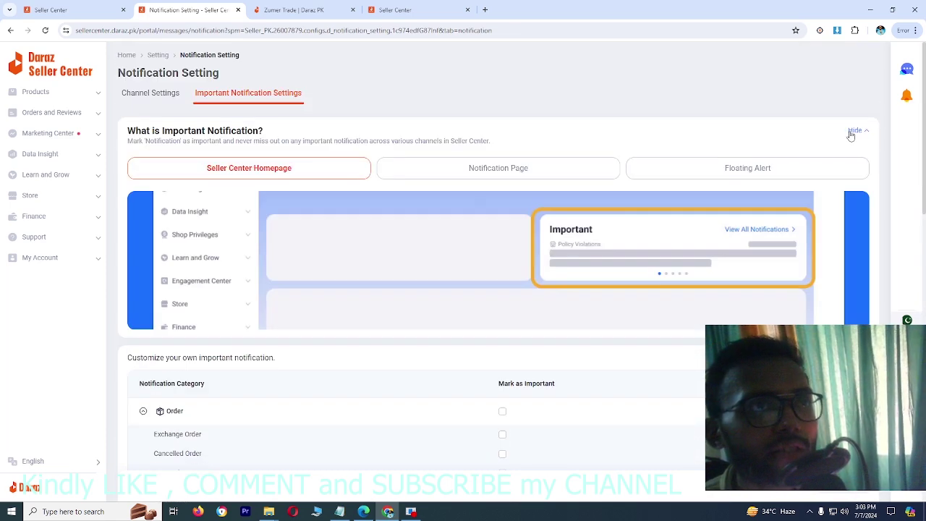
pyautogui.scroll(-1, 228, 277)
pyautogui.scroll(1, 229, 278)
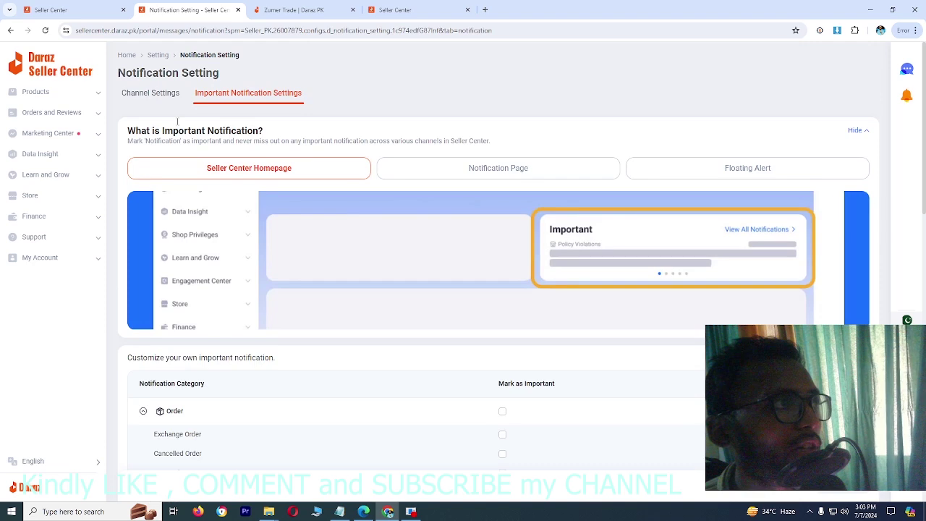
# Go to the Notification page and view the Store, Order and Logistics notifications, ending on Order.
pyautogui.click(913, 100)
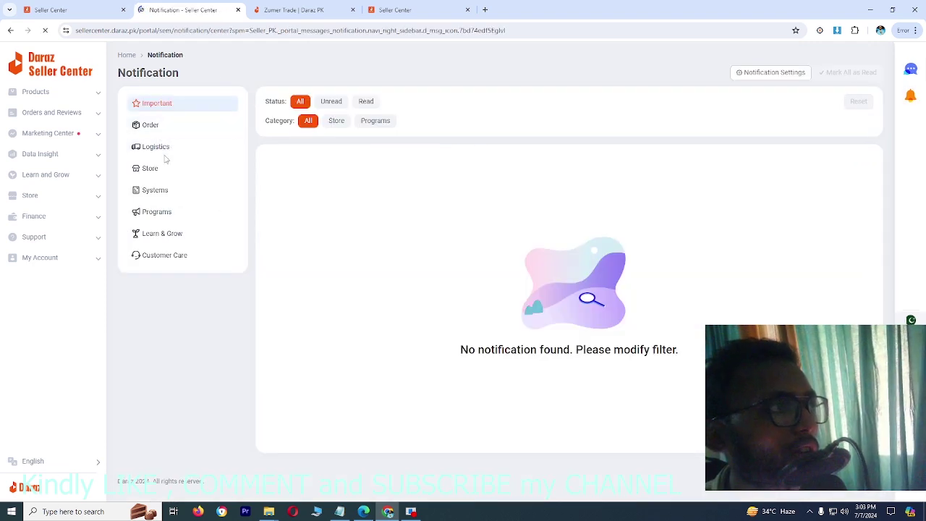
pyautogui.click(164, 172)
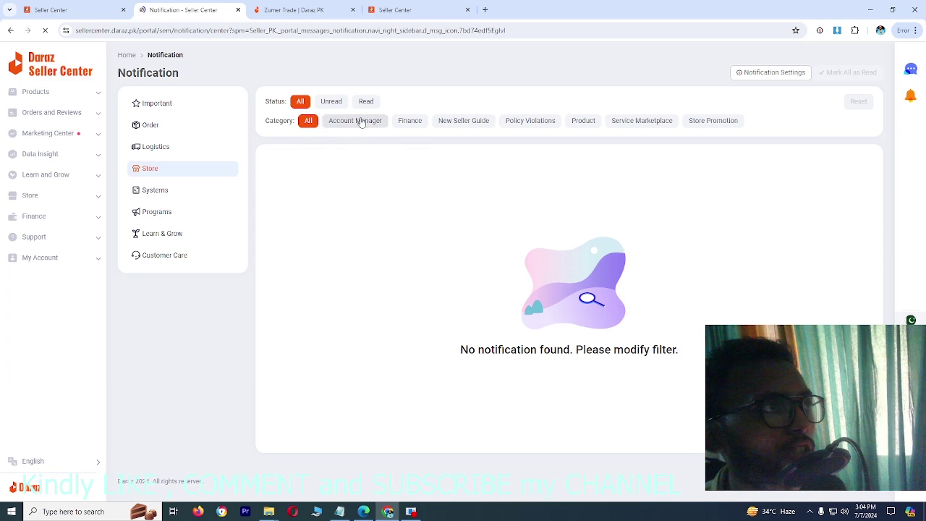
pyautogui.click(182, 129)
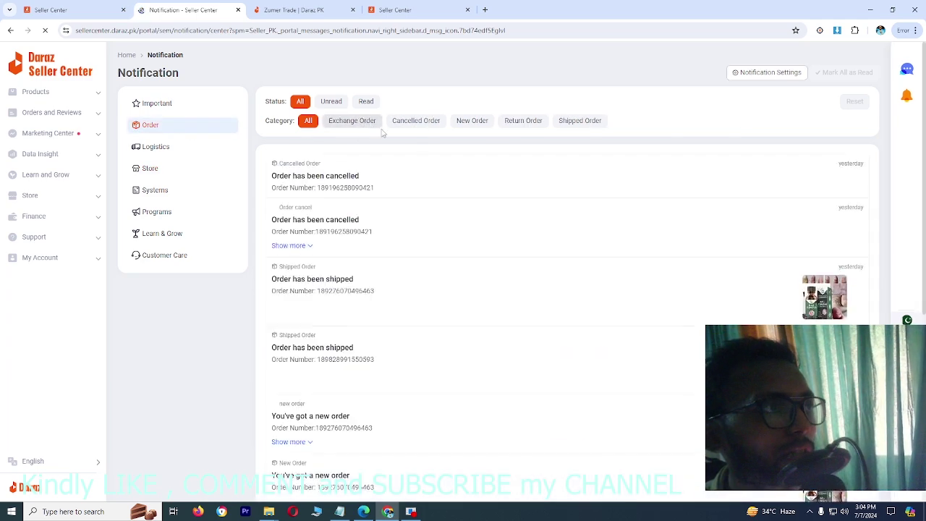
pyautogui.click(172, 149)
pyautogui.click(163, 128)
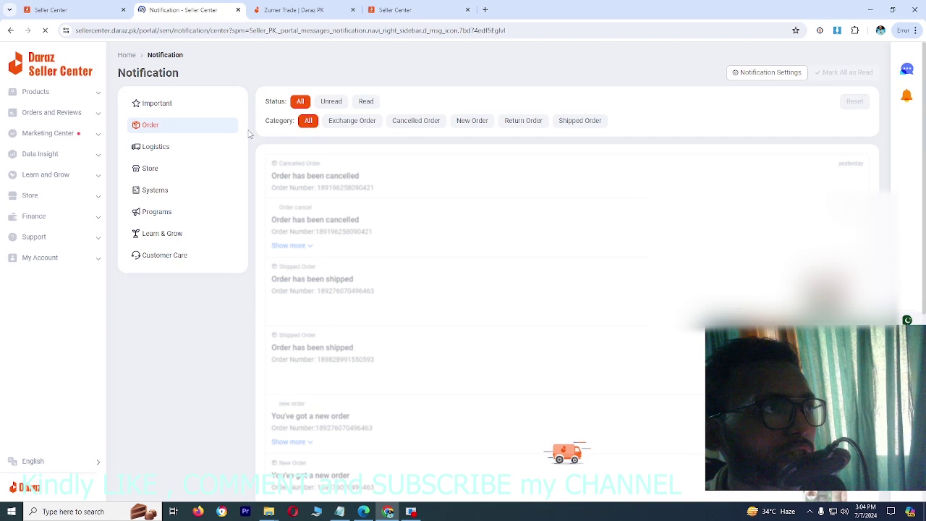
# View the Notification Setting page linked from the Notification page, compare the two, and close the Notification Setting page.
pyautogui.click(766, 74)
pyautogui.click(205, 6)
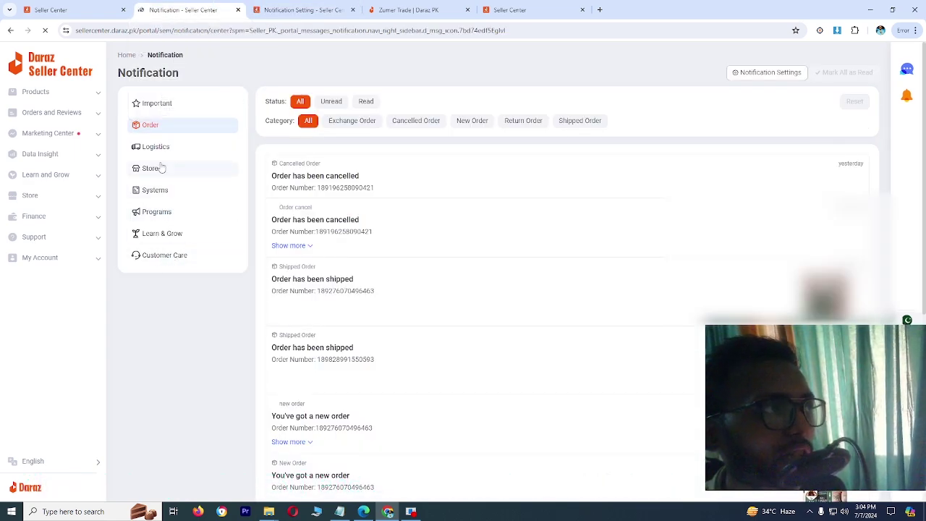
pyautogui.click(280, 5)
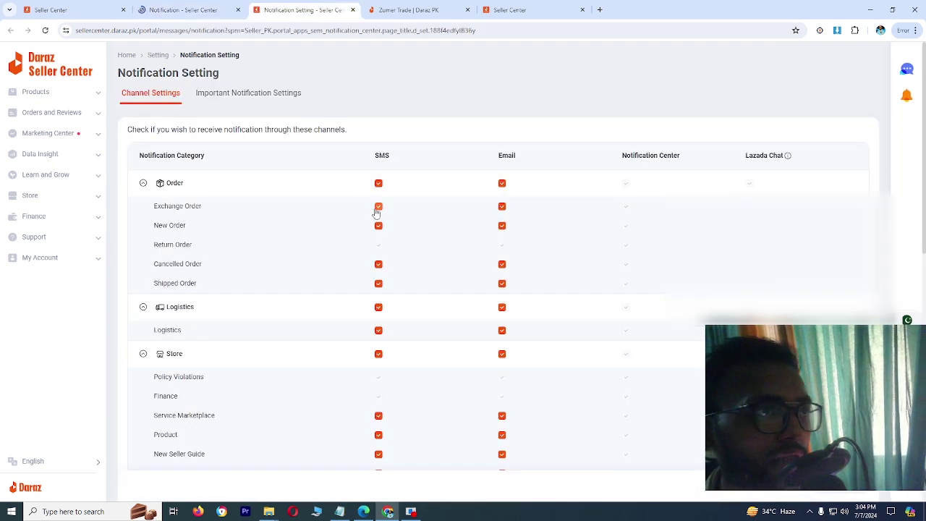
pyautogui.click(352, 9)
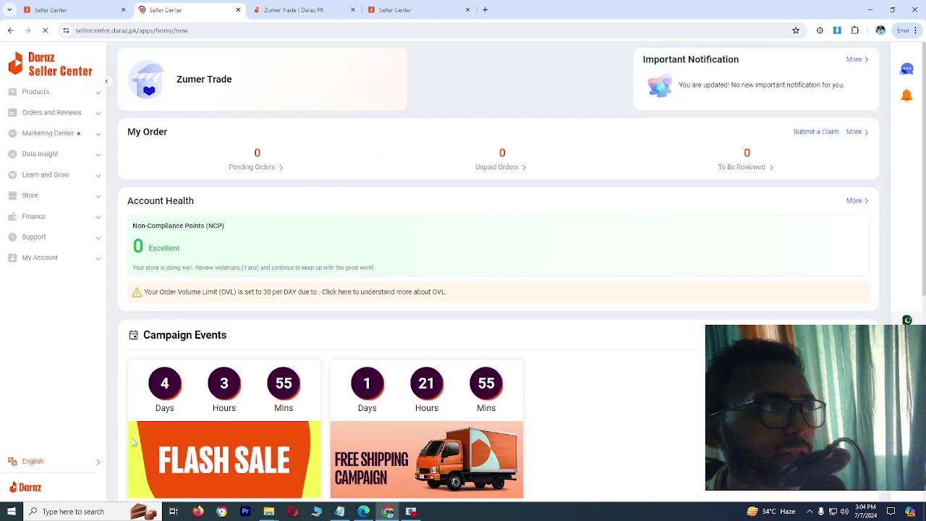
# View the My Account options from the Seller Center home page and collapse the list again.
pyautogui.click(91, 259)
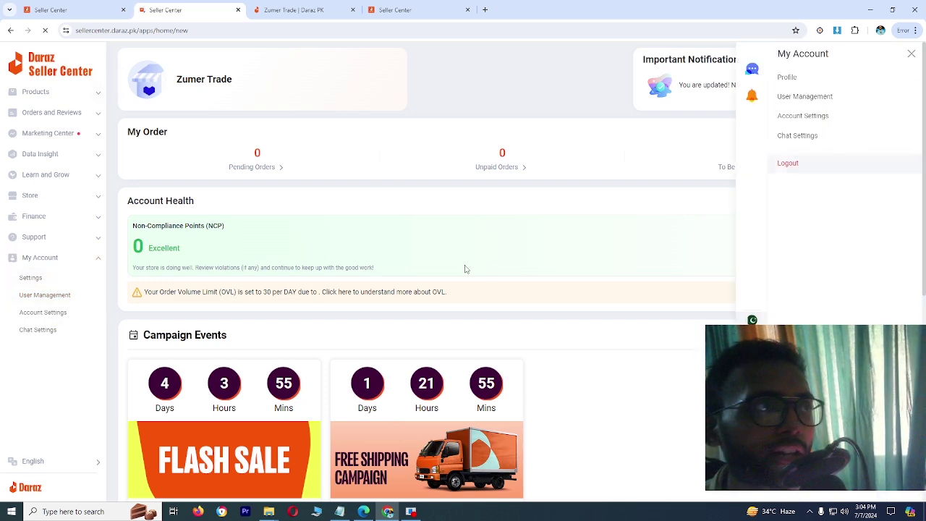
pyautogui.click(99, 262)
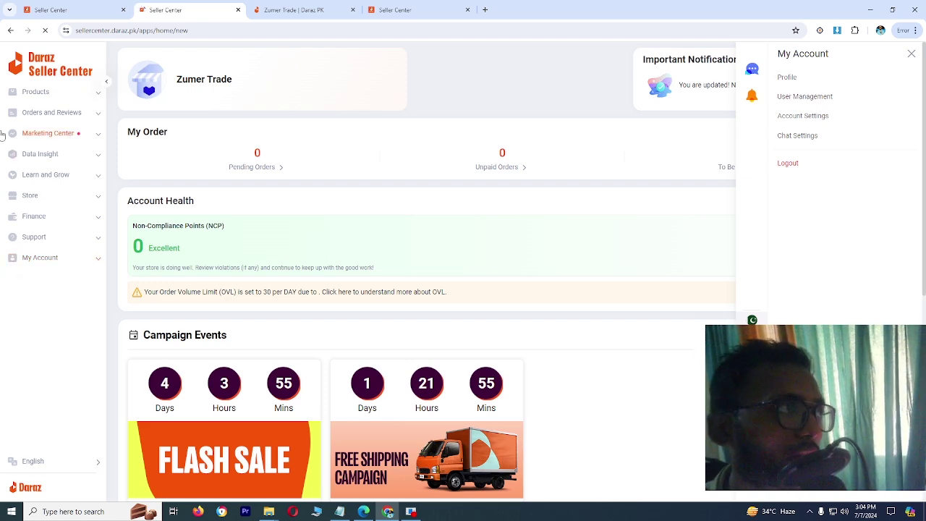